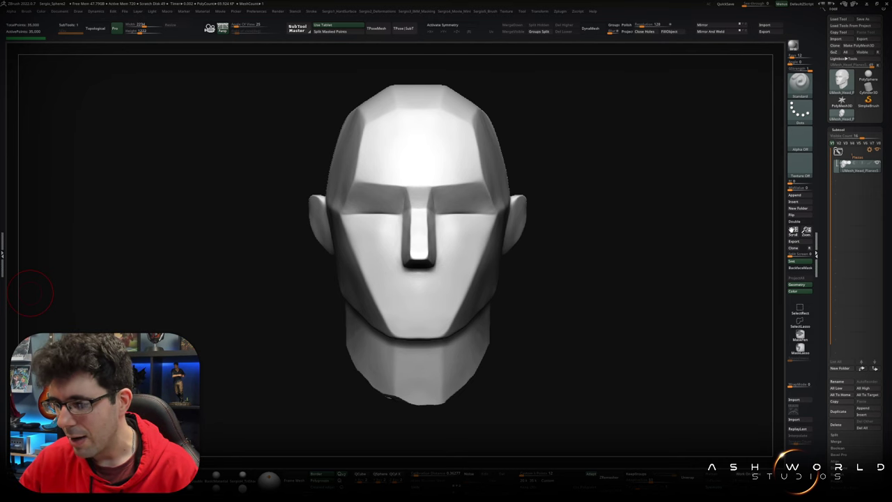
# Step: Turn the head side-on, DynaMesh it to fuse the ear in, and mask the area around the ear
pyautogui.moveTo(32, 293)
pyautogui.mouseDown()
pyautogui.moveTo(553, 235)
pyautogui.moveTo(453, 230)
pyautogui.moveTo(445, 220)
pyautogui.mouseUp()
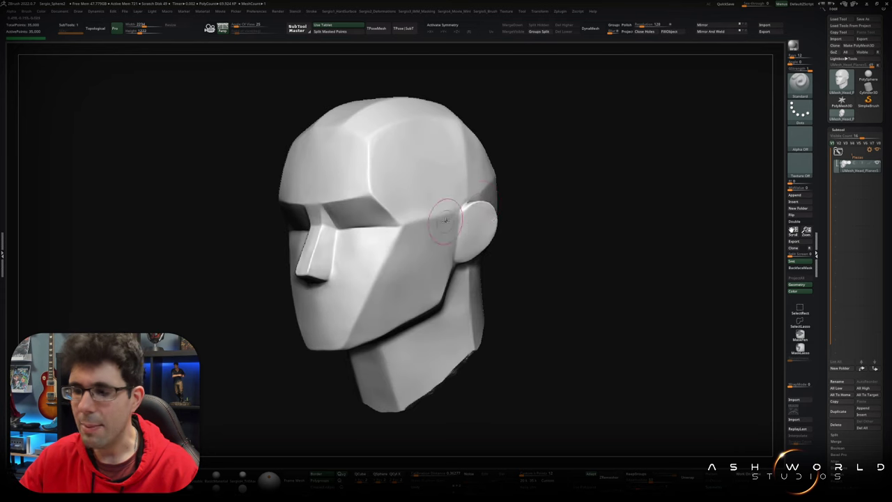
pyautogui.keyDown('shift'); pyautogui.moveTo(519, 255); pyautogui.dragTo(513, 244); pyautogui.keyUp('shift')
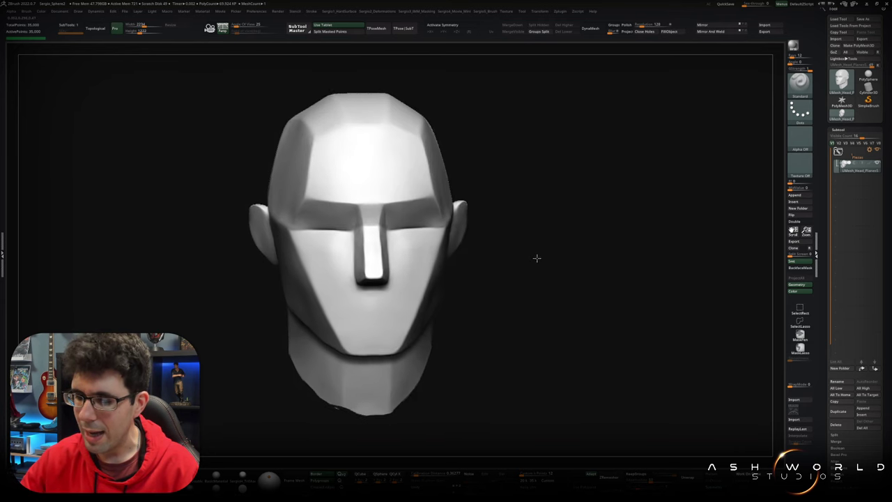
pyautogui.moveTo(469, 223); pyautogui.dragTo(502, 264)
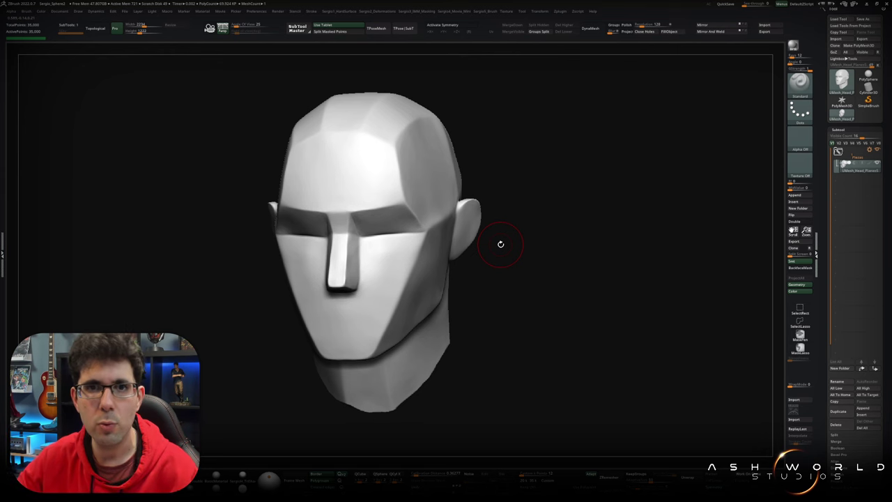
pyautogui.moveTo(517, 251)
pyautogui.mouseDown()
pyautogui.moveTo(506, 249)
pyautogui.moveTo(551, 243)
pyautogui.moveTo(553, 231)
pyautogui.moveTo(515, 262)
pyautogui.moveTo(534, 246)
pyautogui.moveTo(544, 252)
pyautogui.moveTo(416, 248)
pyautogui.mouseUp()
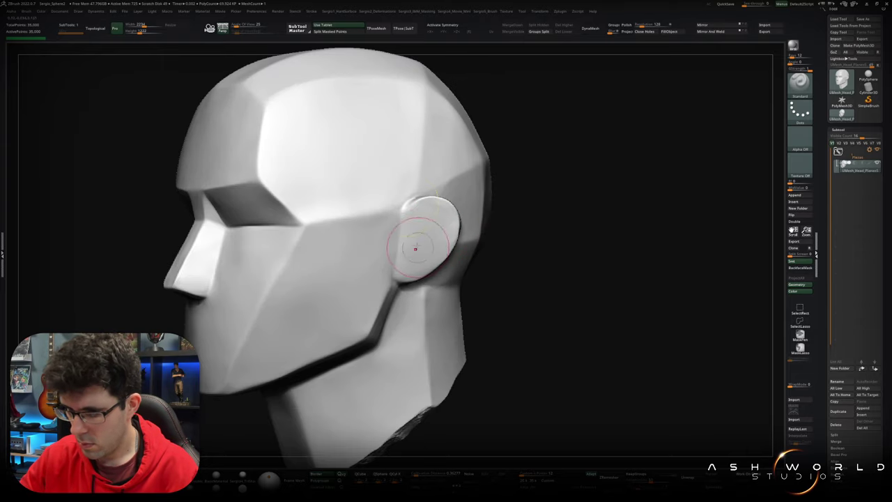
pyautogui.keyDown('ctrl'); pyautogui.moveTo(601, 109); pyautogui.dragTo(606, 104); pyautogui.keyUp('ctrl')
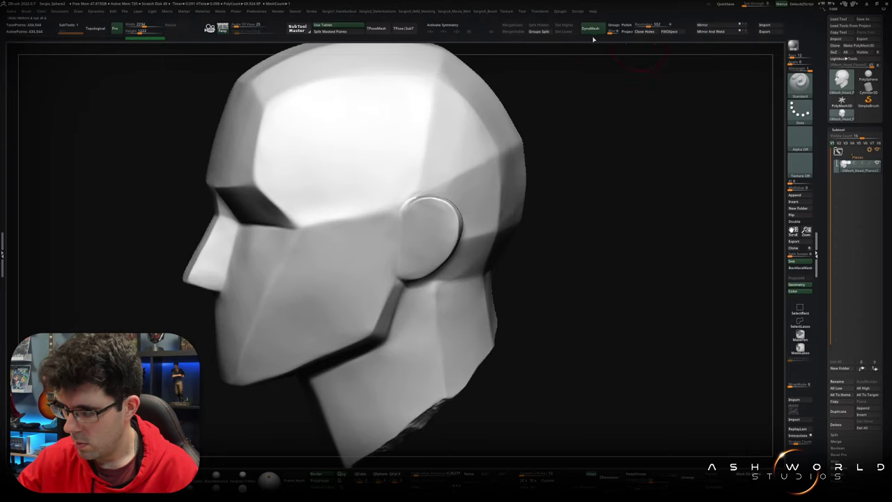
pyautogui.keyDown('ctrl'); pyautogui.moveTo(421, 233); pyautogui.dragTo(411, 237); pyautogui.keyUp('ctrl')
pyautogui.moveTo(613, 237); pyautogui.dragTo(418, 236)
# Step: Pull the unmasked ear outward with Transpose Move and hide everything except the ear
pyautogui.press('w')
pyautogui.moveTo(319, 278); pyautogui.dragTo(369, 249)
pyautogui.moveTo(525, 241)
pyautogui.mouseDown()
pyautogui.moveTo(488, 237)
pyautogui.moveTo(511, 139)
pyautogui.moveTo(392, 370)
pyautogui.moveTo(599, 179)
pyautogui.moveTo(606, 262)
pyautogui.moveTo(574, 243)
pyautogui.moveTo(534, 271)
pyautogui.moveTo(516, 257)
pyautogui.mouseUp()
pyautogui.press('q')
# Step: Turn off polygroup colours, pick the TrimDynamic brush, and inspect the ear's flat face and rounded side
pyautogui.hotkey('shift', 'f')
pyautogui.press('b')
pyautogui.press('t')
pyautogui.press('d')
pyautogui.moveTo(474, 230); pyautogui.dragTo(390, 322)
pyautogui.moveTo(376, 234)
pyautogui.mouseDown()
pyautogui.moveTo(407, 209)
pyautogui.moveTo(428, 207)
pyautogui.mouseUp()
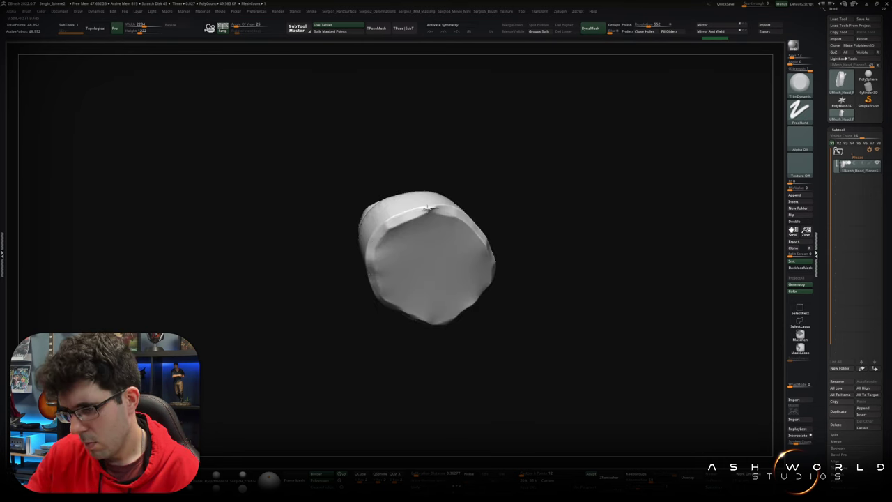
pyautogui.moveTo(487, 229)
pyautogui.mouseDown()
pyautogui.moveTo(430, 204)
pyautogui.moveTo(565, 221)
pyautogui.mouseUp()
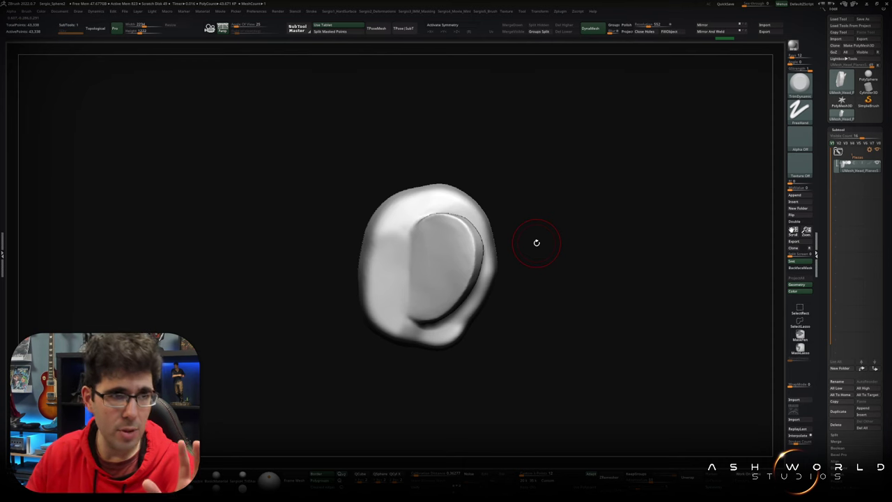
pyautogui.moveTo(537, 242)
pyautogui.mouseDown()
pyautogui.moveTo(523, 275)
pyautogui.moveTo(531, 247)
pyautogui.mouseUp()
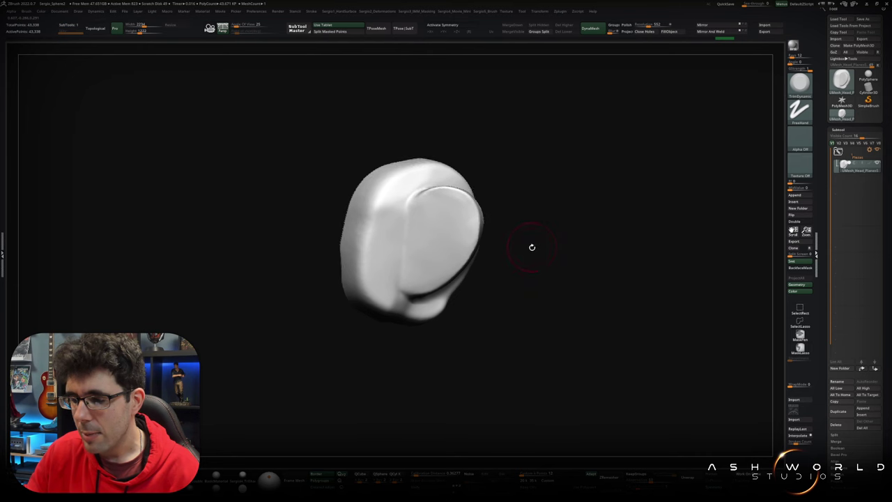
pyautogui.moveTo(532, 247); pyautogui.dragTo(522, 239)
pyautogui.scroll(3, 436, 240)
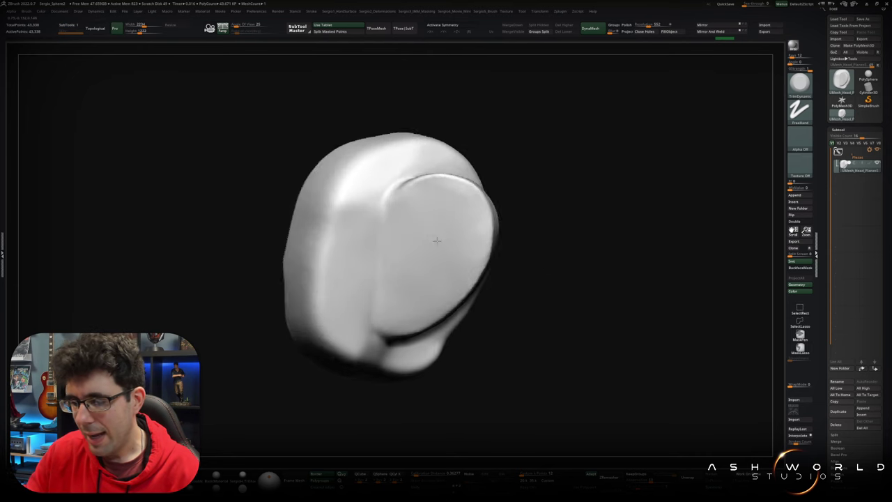
# Step: With the Standard brush, carve helix and antihelix grooves into the ear
pyautogui.press('b')
pyautogui.press('s')
pyautogui.press('t')
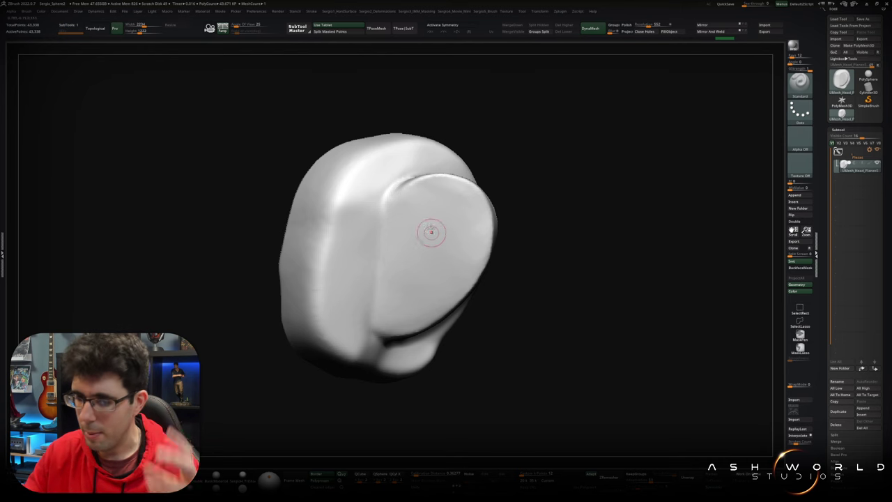
pyautogui.moveTo(426, 198)
pyautogui.mouseDown()
pyautogui.moveTo(391, 216)
pyautogui.moveTo(407, 278)
pyautogui.moveTo(480, 202)
pyautogui.moveTo(394, 293)
pyautogui.moveTo(456, 275)
pyautogui.moveTo(401, 234)
pyautogui.moveTo(488, 265)
pyautogui.moveTo(357, 329)
pyautogui.mouseUp()
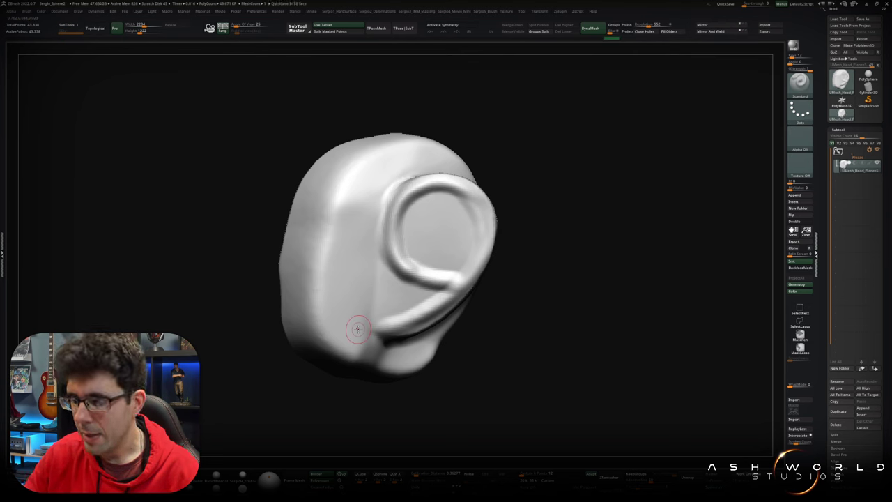
# Step: Deepen the groove along the ear loop's bottom, then undo the carved loop strokes
pyautogui.moveTo(402, 265); pyautogui.dragTo(458, 279)
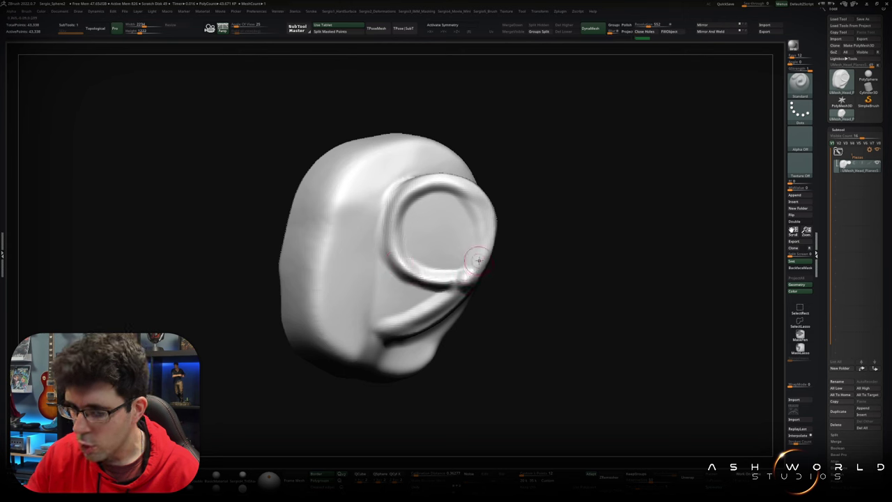
pyautogui.moveTo(506, 268); pyautogui.dragTo(477, 246)
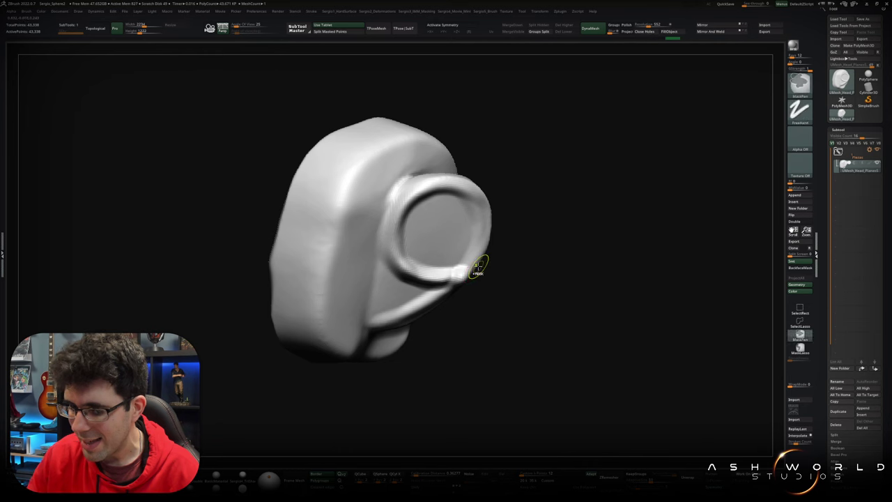
pyautogui.hotkey('ctrl', 'z')
pyautogui.hotkey('ctrl', 'z')
pyautogui.hotkey('ctrl', 'z')
pyautogui.hotkey('ctrl', 'z')
pyautogui.hotkey('ctrl', 'z')
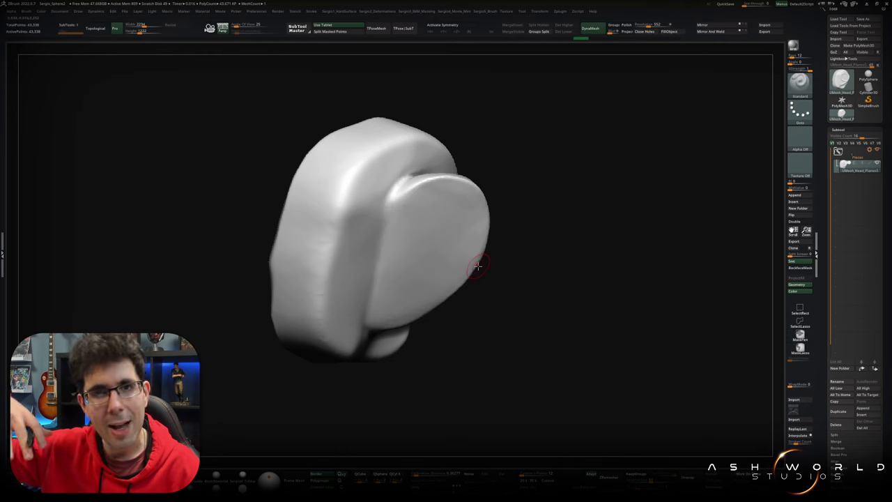
# Step: Carve a curved groove down the side of the ear, then step back toward the smooth blob
pyautogui.hotkey('ctrl', 'z')
# Step: Dig a lower and an upper oval hollow into the ear blob
pyautogui.moveTo(518, 246); pyautogui.dragTo(499, 234)
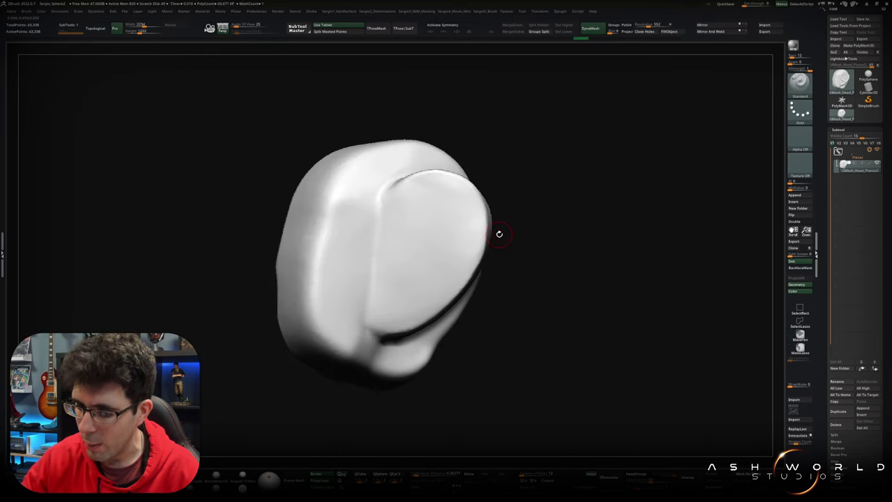
pyautogui.moveTo(392, 236)
pyautogui.mouseDown()
pyautogui.moveTo(397, 273)
pyautogui.moveTo(400, 267)
pyautogui.mouseUp()
pyautogui.moveTo(414, 209); pyautogui.dragTo(440, 256)
pyautogui.moveTo(432, 223); pyautogui.dragTo(451, 268)
pyautogui.moveTo(418, 209); pyautogui.dragTo(424, 229)
pyautogui.moveTo(422, 268)
pyautogui.mouseDown()
pyautogui.moveTo(403, 275)
pyautogui.moveTo(418, 280)
pyautogui.mouseUp()
pyautogui.moveTo(445, 255); pyautogui.dragTo(452, 257, button='right')
pyautogui.hotkey('ctrl', 'shift')
pyautogui.moveTo(453, 193)
pyautogui.mouseDown()
pyautogui.moveTo(436, 279)
pyautogui.moveTo(418, 296)
pyautogui.mouseUp()
pyautogui.hotkey('ctrl', 'z')
# Step: Undo the groove, set the alpha to BrushAlpha, and sculpt a raised helix rim and sharper antihelix
pyautogui.click(799, 140)
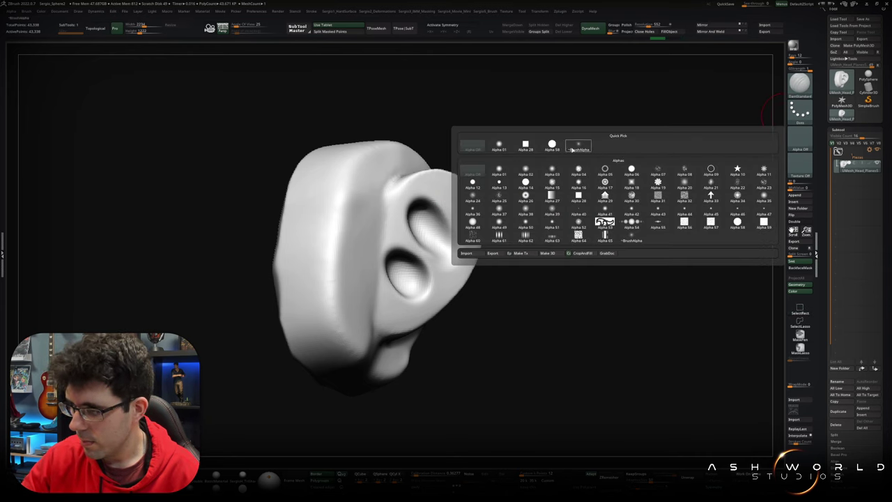
pyautogui.click(582, 143)
pyautogui.click(799, 137)
pyautogui.moveTo(453, 177)
pyautogui.mouseDown()
pyautogui.moveTo(457, 282)
pyautogui.moveTo(401, 319)
pyautogui.mouseUp()
pyautogui.moveTo(439, 282); pyautogui.dragTo(387, 317)
pyautogui.moveTo(463, 219)
pyautogui.mouseDown()
pyautogui.moveTo(418, 310)
pyautogui.moveTo(436, 177)
pyautogui.moveTo(394, 209)
pyautogui.mouseUp()
pyautogui.moveTo(418, 181)
pyautogui.mouseDown()
pyautogui.moveTo(411, 244)
pyautogui.moveTo(419, 192)
pyautogui.moveTo(411, 233)
pyautogui.moveTo(449, 177)
pyautogui.moveTo(474, 227)
pyautogui.moveTo(424, 306)
pyautogui.mouseUp()
# Step: Smooth the upper concha and reshape the upper helix and concha groove
pyautogui.moveTo(529, 245)
pyautogui.mouseDown()
pyautogui.moveTo(488, 251)
pyautogui.moveTo(504, 257)
pyautogui.mouseUp()
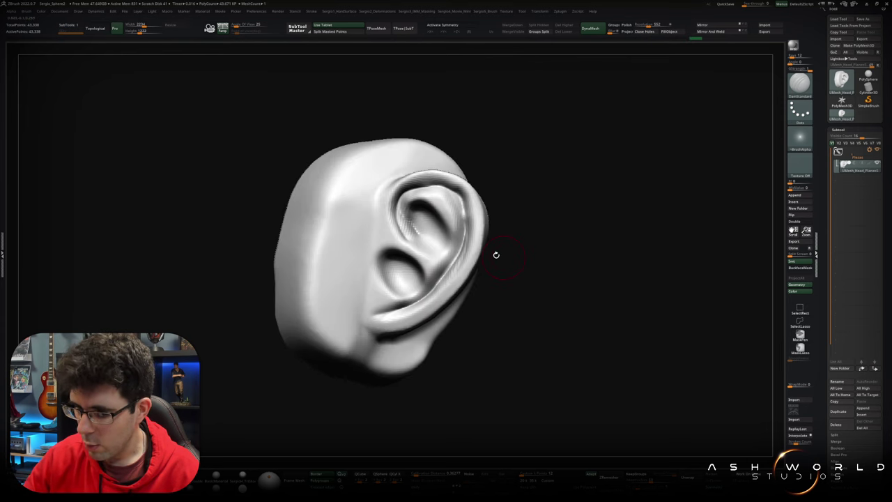
pyautogui.keyDown('shift'); pyautogui.moveTo(416, 242); pyautogui.dragTo(462, 229); pyautogui.keyUp('shift')
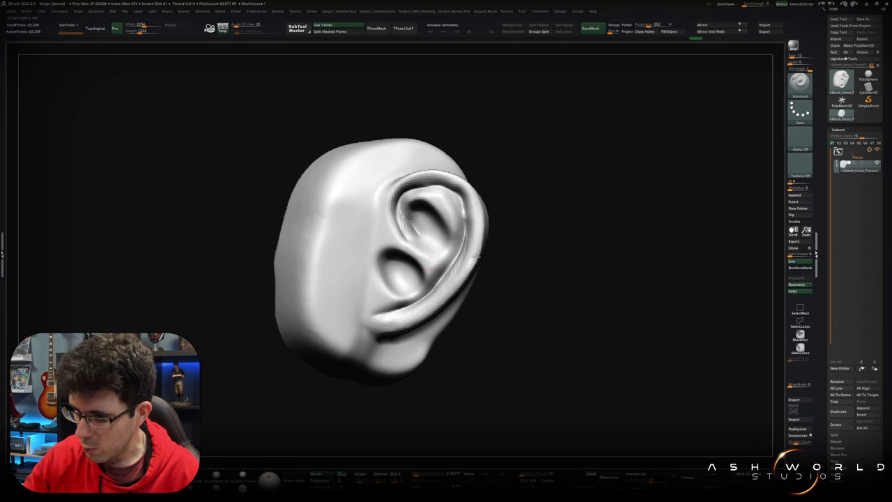
pyautogui.moveTo(457, 180)
pyautogui.mouseDown()
pyautogui.moveTo(399, 209)
pyautogui.moveTo(429, 276)
pyautogui.mouseUp()
# Step: Build up rough clay inside the concha with the ClayBuildup brush
pyautogui.press('b')
pyautogui.press('c')
pyautogui.press('b')
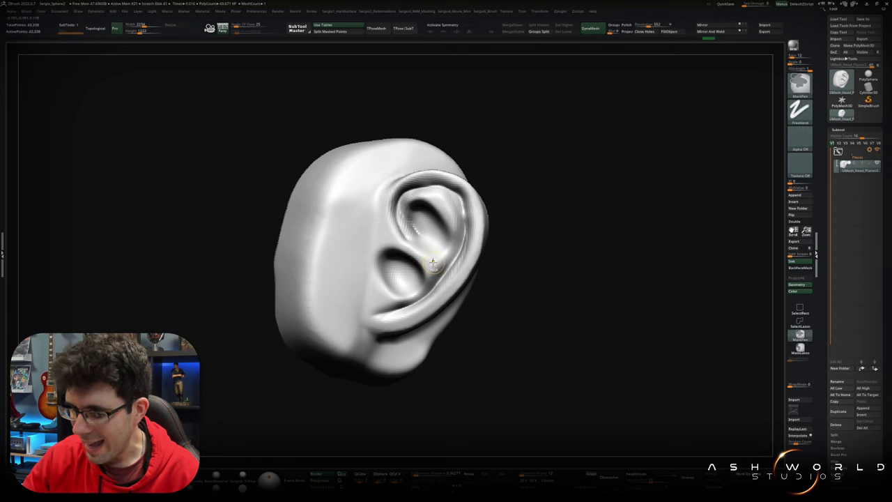
pyautogui.moveTo(460, 265); pyautogui.dragTo(432, 268, button='right')
pyautogui.moveTo(432, 268)
pyautogui.mouseDown()
pyautogui.moveTo(404, 204)
pyautogui.moveTo(446, 209)
pyautogui.moveTo(453, 251)
pyautogui.moveTo(435, 289)
pyautogui.moveTo(413, 281)
pyautogui.moveTo(432, 209)
pyautogui.mouseUp()
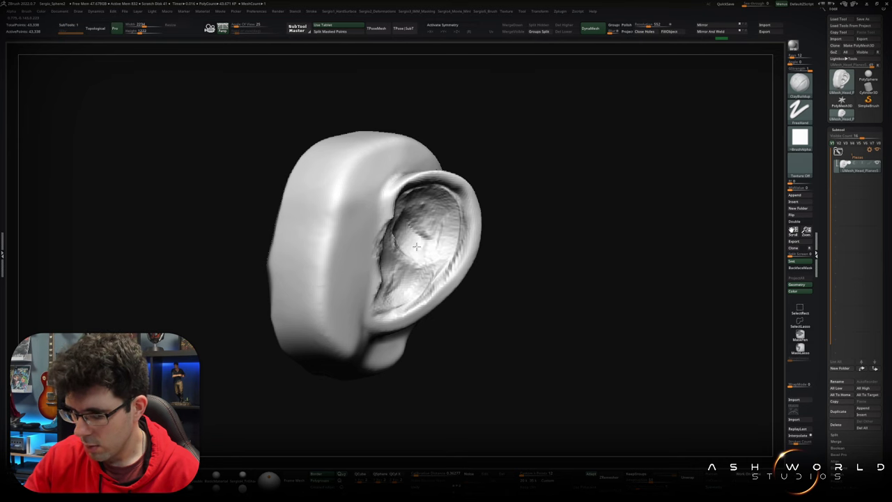
# Step: Add more clay inside the ear, toggling between Standard and ClayBuildup brushes
pyautogui.moveTo(432, 209)
pyautogui.mouseDown(button='right')
pyautogui.moveTo(376, 209)
pyautogui.moveTo(406, 186)
pyautogui.moveTo(390, 167)
pyautogui.moveTo(374, 209)
pyautogui.moveTo(362, 202)
pyautogui.moveTo(373, 197)
pyautogui.mouseUp(button='right')
pyautogui.press('b')
pyautogui.press('s')
pyautogui.press('t')
pyautogui.press('b')
pyautogui.press('c')
pyautogui.press('b')
# Step: Smooth the jagged clay detail in the concha and antihelix
pyautogui.keyDown('shift'); pyautogui.moveTo(373, 197); pyautogui.dragTo(355, 272); pyautogui.keyUp('shift')
pyautogui.moveTo(338, 209)
pyautogui.keyDown('shift'); pyautogui.mouseDown()
pyautogui.moveTo(328, 285)
pyautogui.moveTo(400, 181)
pyautogui.moveTo(376, 261)
pyautogui.mouseUp(); pyautogui.keyUp('shift')
pyautogui.moveTo(376, 261); pyautogui.dragTo(378, 239, button='right')
pyautogui.keyDown('shift'); pyautogui.moveTo(378, 239); pyautogui.dragTo(379, 192); pyautogui.keyUp('shift')
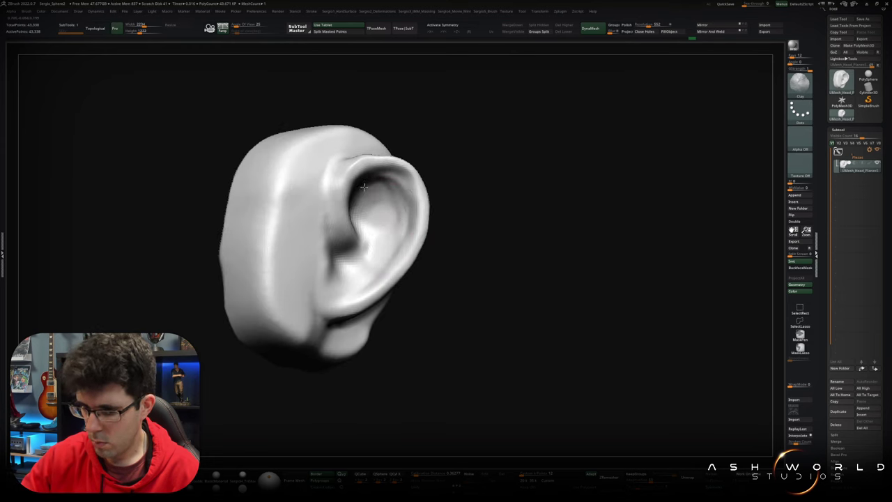
pyautogui.moveTo(379, 192); pyautogui.dragTo(333, 255, button='right')
pyautogui.keyDown('shift'); pyautogui.moveTo(388, 214); pyautogui.dragTo(395, 168); pyautogui.keyUp('shift')
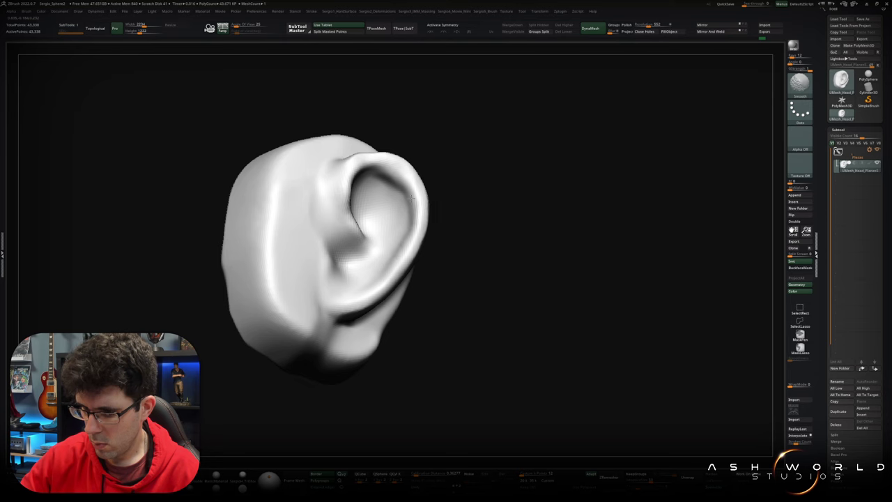
# Step: Zoom out to view the whole ear and switch to a smaller Move brush
pyautogui.scroll(-3, 446, 239)
pyautogui.moveTo(446, 238)
pyautogui.mouseDown()
pyautogui.moveTo(471, 249)
pyautogui.moveTo(460, 251)
pyautogui.mouseUp()
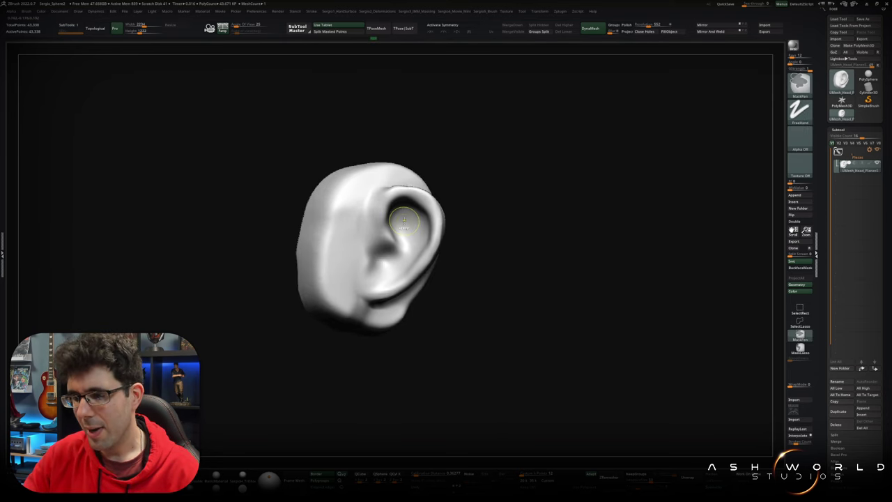
pyautogui.scroll(3, 400, 253)
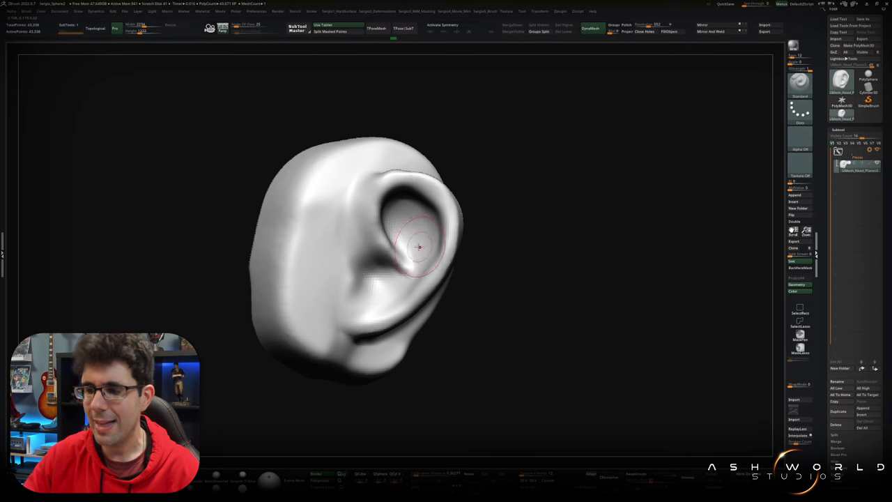
pyautogui.moveTo(414, 183); pyautogui.dragTo(443, 209, button='right')
pyautogui.press('b')
pyautogui.press('m')
pyautogui.press('v')
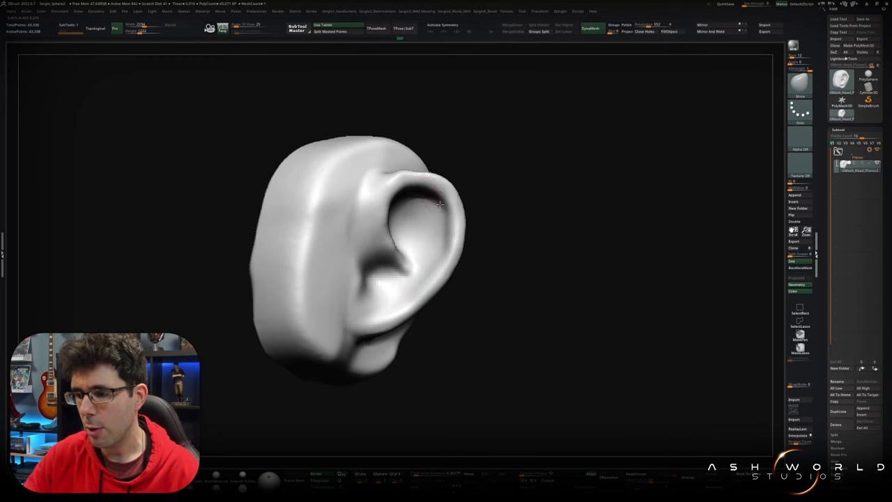
pyautogui.press('[')
pyautogui.press('[')
pyautogui.press('[')
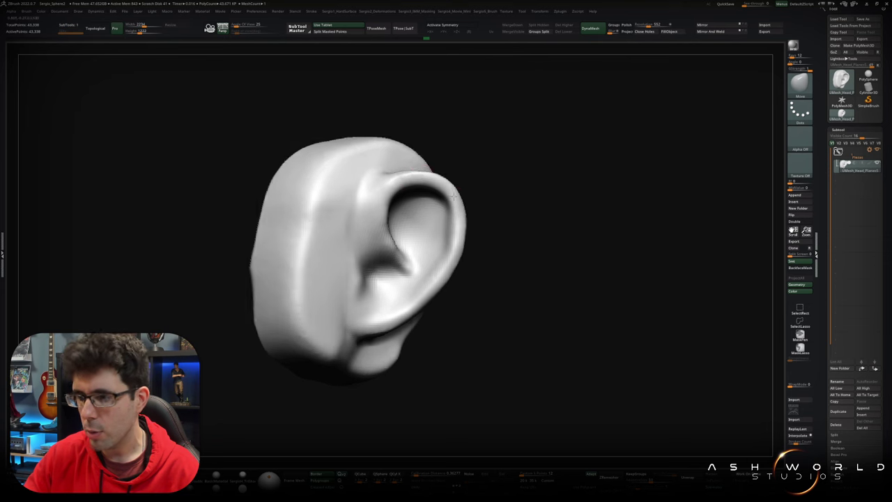
# Step: Orbit to show the ear's opening and side, then bring up the Append mesh list
pyautogui.moveTo(416, 173); pyautogui.dragTo(457, 202, button='right')
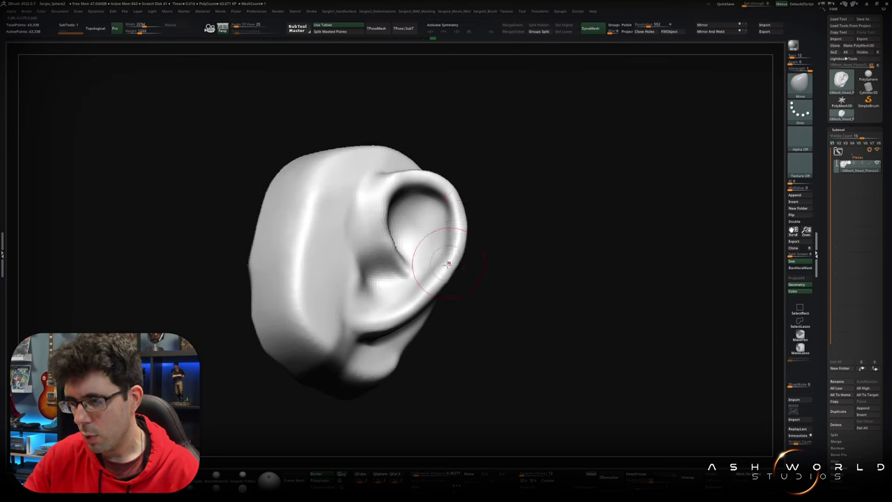
pyautogui.moveTo(453, 278); pyautogui.dragTo(509, 235, button='right')
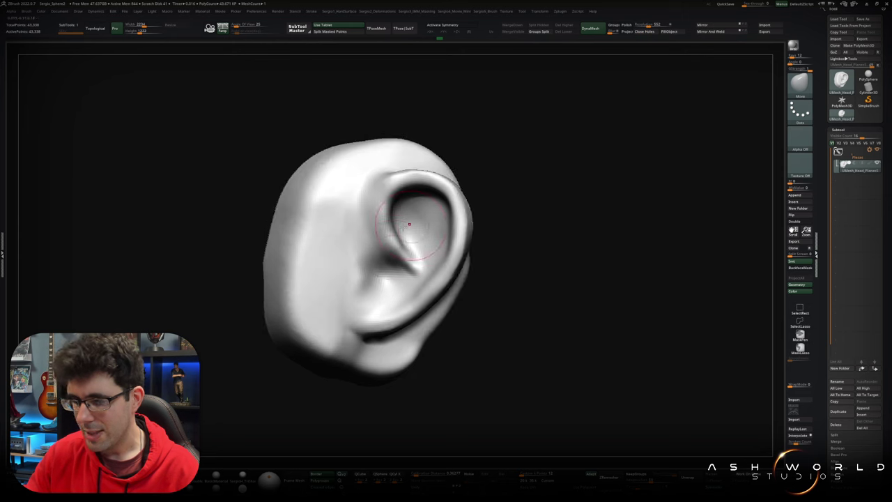
pyautogui.click(795, 195)
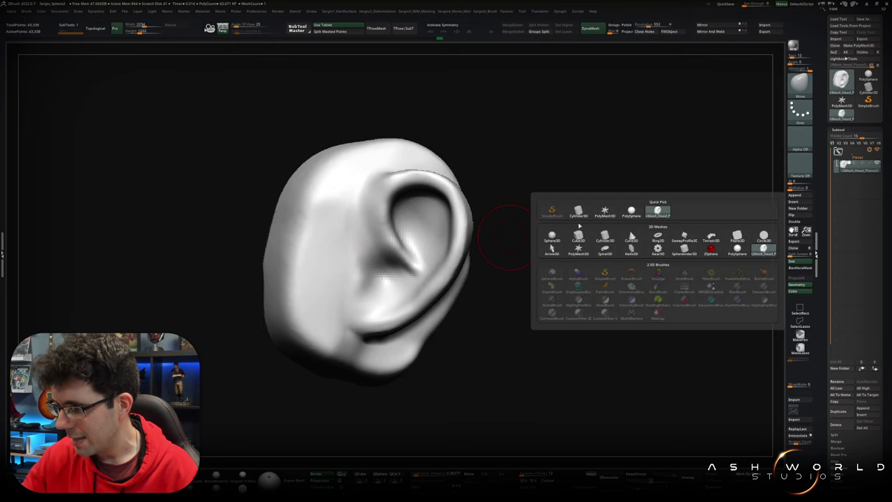
# Step: Append a Sphere3D subtool and scale it down to about half size
pyautogui.click(551, 236)
pyautogui.press('f')
pyautogui.press('w')
pyautogui.moveTo(310, 271)
pyautogui.mouseDown()
pyautogui.moveTo(237, 345)
pyautogui.moveTo(454, 261)
pyautogui.mouseUp()
# Step: With the Move brush, stretch the sphere into a narrow elongated shape pulled downward
pyautogui.moveTo(454, 262)
pyautogui.keyDown('ctrl'); pyautogui.mouseDown(button='right')
pyautogui.moveTo(485, 239)
pyautogui.moveTo(378, 235)
pyautogui.mouseUp(button='right'); pyautogui.keyUp('ctrl')
pyautogui.press('q')
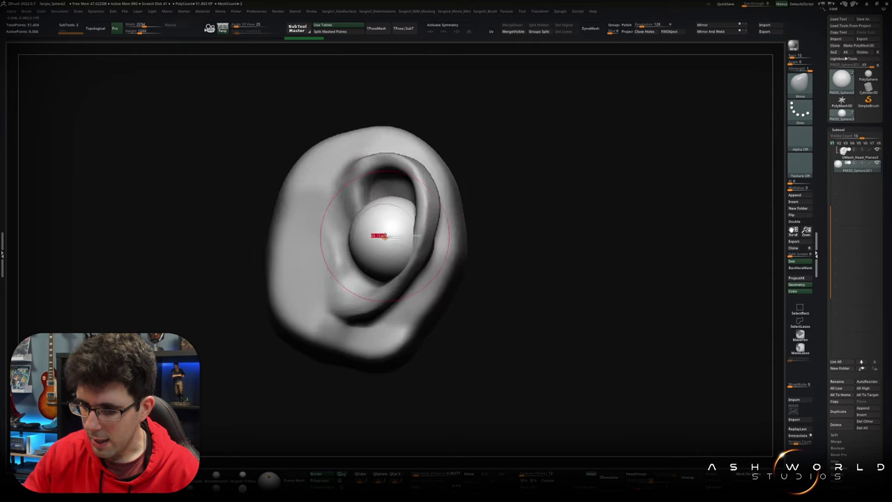
pyautogui.moveTo(378, 235); pyautogui.dragTo(378, 273)
pyautogui.moveTo(334, 322)
pyautogui.mouseDown(button='right')
pyautogui.moveTo(398, 285)
pyautogui.moveTo(364, 313)
pyautogui.mouseUp(button='right')
# Step: Enlarge the inner piece upward so it fills the concha
pyautogui.moveTo(352, 287); pyautogui.dragTo(357, 305)
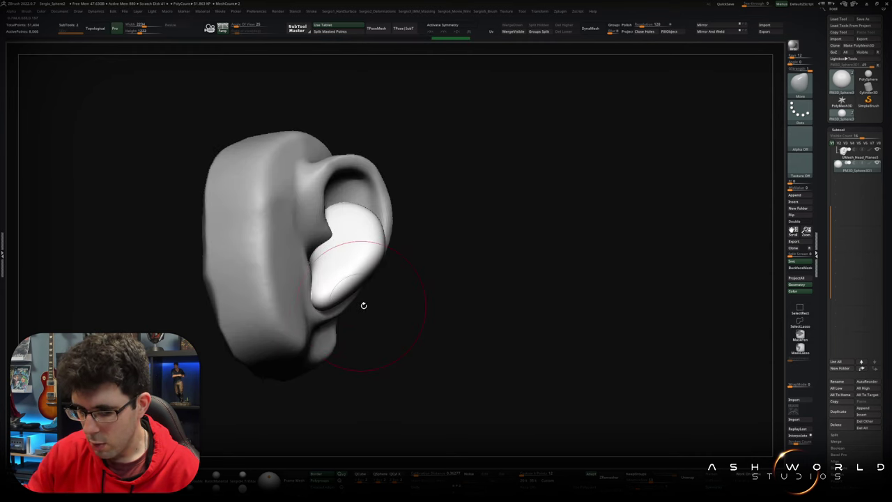
pyautogui.moveTo(357, 305); pyautogui.dragTo(376, 290, button='right')
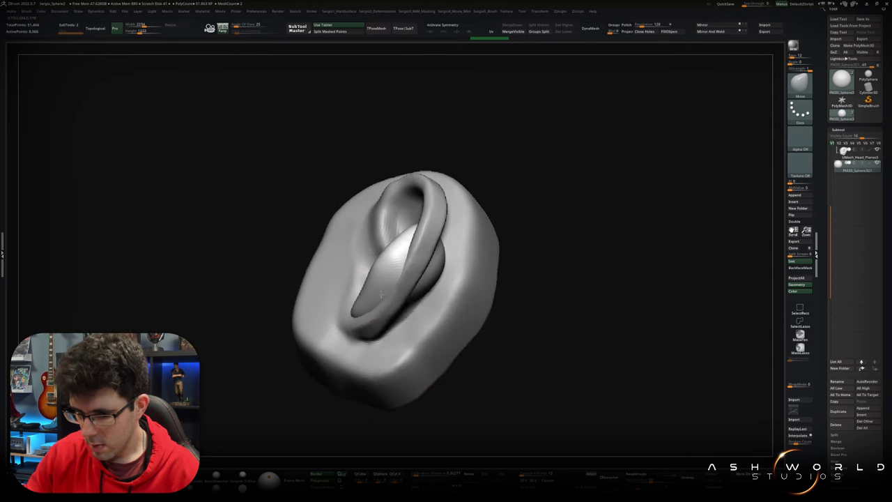
pyautogui.moveTo(376, 290); pyautogui.dragTo(411, 303, button='right')
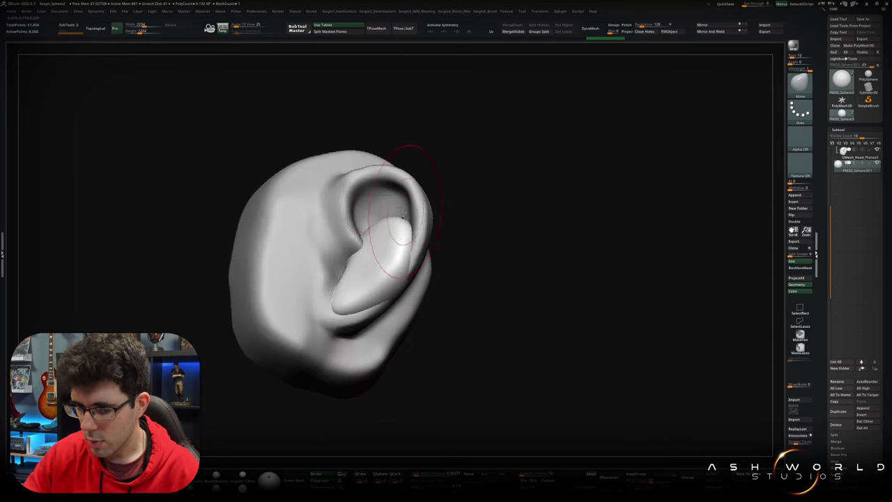
pyautogui.moveTo(404, 211); pyautogui.dragTo(394, 209, button='right')
pyautogui.moveTo(394, 209); pyautogui.dragTo(420, 196)
pyautogui.moveTo(419, 196)
pyautogui.mouseDown(button='right')
pyautogui.moveTo(424, 245)
pyautogui.moveTo(404, 241)
pyautogui.mouseUp(button='right')
# Step: Build up clay on the concha piece, soloing it and then showing the outer ear again
pyautogui.press('b')
pyautogui.press('c')
pyautogui.press('b')
pyautogui.moveTo(376, 293); pyautogui.dragTo(369, 314)
pyautogui.keyDown('ctrl'); pyautogui.keyDown('shift'); pyautogui.click(373, 260); pyautogui.keyUp('shift'); pyautogui.keyUp('ctrl')
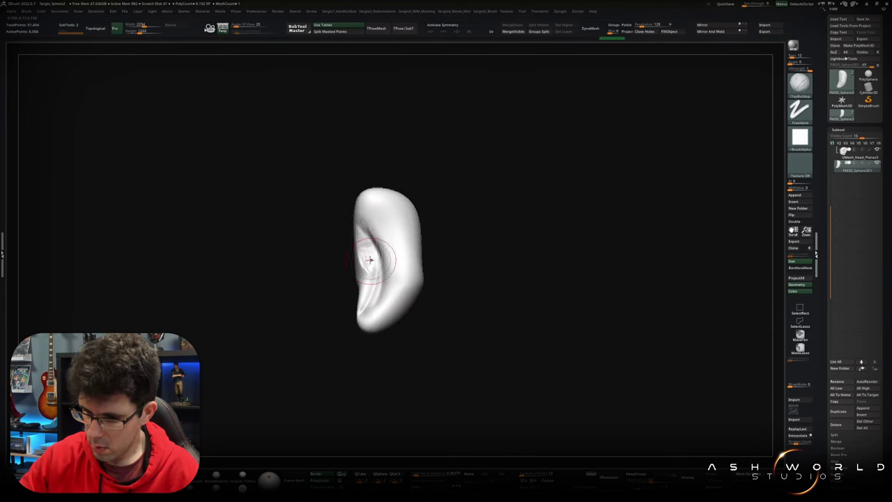
pyautogui.moveTo(372, 259); pyautogui.dragTo(369, 279, button='right')
pyautogui.moveTo(369, 279); pyautogui.dragTo(377, 302)
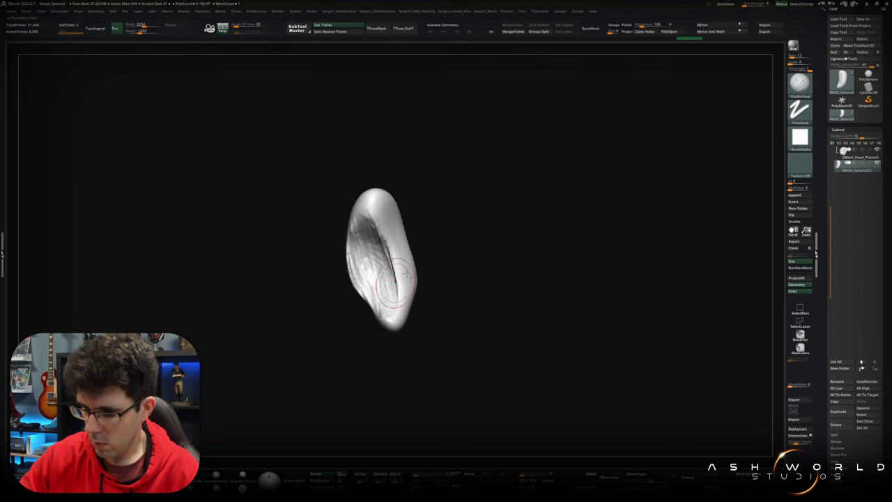
pyautogui.keyDown('ctrl'); pyautogui.keyDown('shift'); pyautogui.click(377, 334); pyautogui.keyUp('shift'); pyautogui.keyUp('ctrl')
# Step: With the Move brush, bulge the inner ear surface slightly outward
pyautogui.moveTo(385, 236); pyautogui.dragTo(408, 240, button='right')
pyautogui.press('b')
pyautogui.press('m')
pyautogui.press('v')
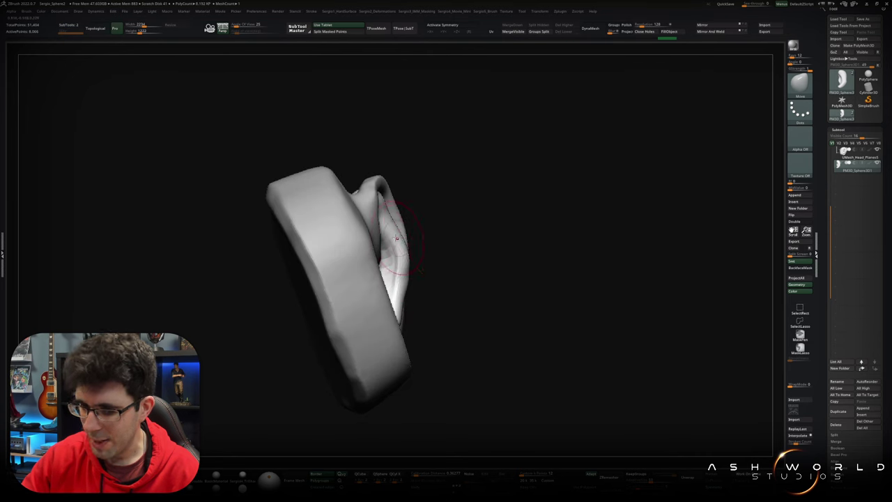
pyautogui.moveTo(402, 259); pyautogui.dragTo(411, 267)
pyautogui.moveTo(411, 280); pyautogui.dragTo(423, 269, button='right')
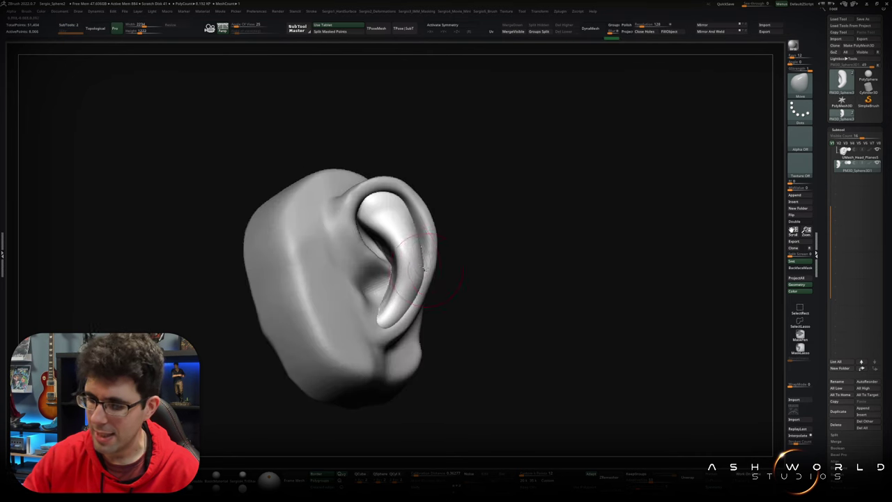
# Step: Check the ear edge-on and front-on, then smooth the top of the concha piece
pyautogui.press('b')
pyautogui.press('s')
pyautogui.press('t')
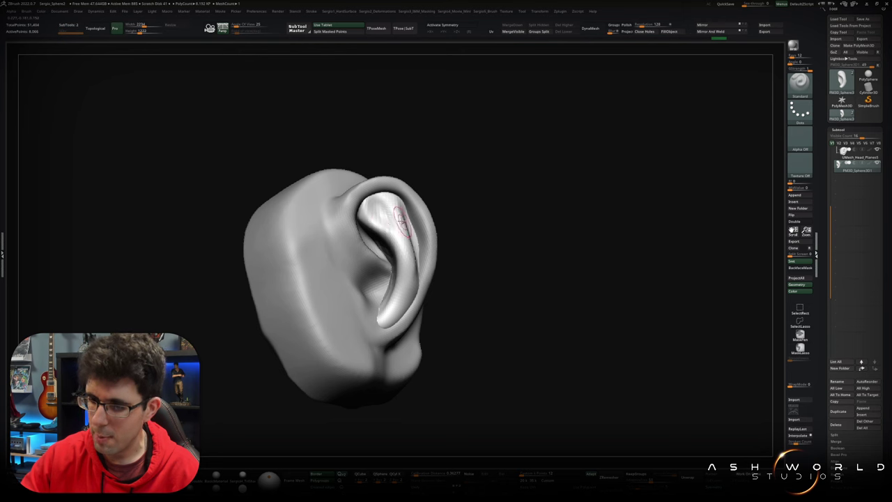
pyautogui.moveTo(354, 259); pyautogui.dragTo(361, 251, button='right')
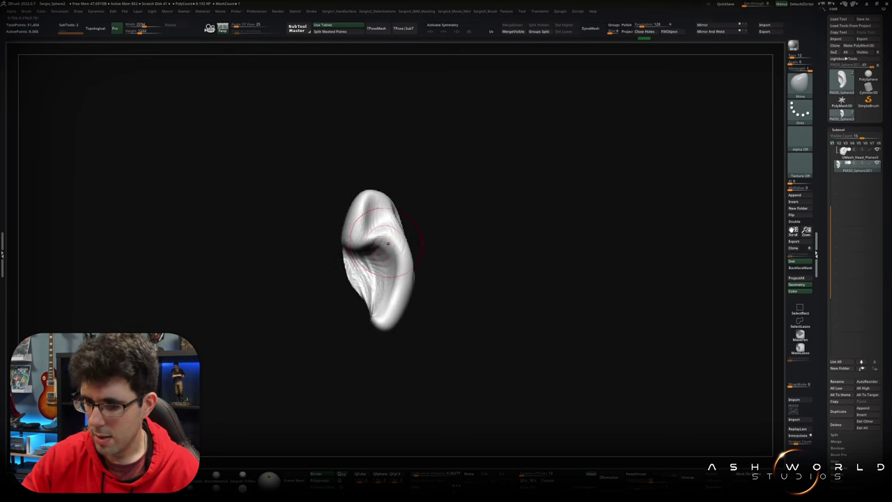
pyautogui.moveTo(361, 251); pyautogui.dragTo(380, 259, button='right')
pyautogui.press('b')
pyautogui.press('c')
pyautogui.press('b')
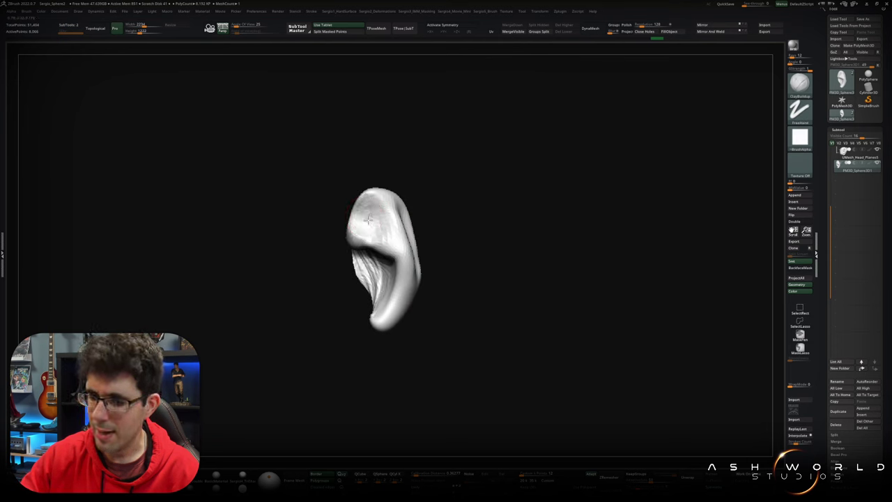
pyautogui.keyDown('shift'); pyautogui.moveTo(373, 222); pyautogui.dragTo(364, 208); pyautogui.keyUp('shift')
pyautogui.moveTo(405, 266)
pyautogui.keyDown('shift'); pyautogui.mouseDown(button='right')
pyautogui.moveTo(434, 242)
pyautogui.moveTo(452, 258)
pyautogui.mouseUp(button='right'); pyautogui.keyUp('shift')
pyautogui.moveTo(390, 242)
pyautogui.mouseDown(button='right')
pyautogui.moveTo(367, 213)
pyautogui.moveTo(369, 219)
pyautogui.mouseUp(button='right')
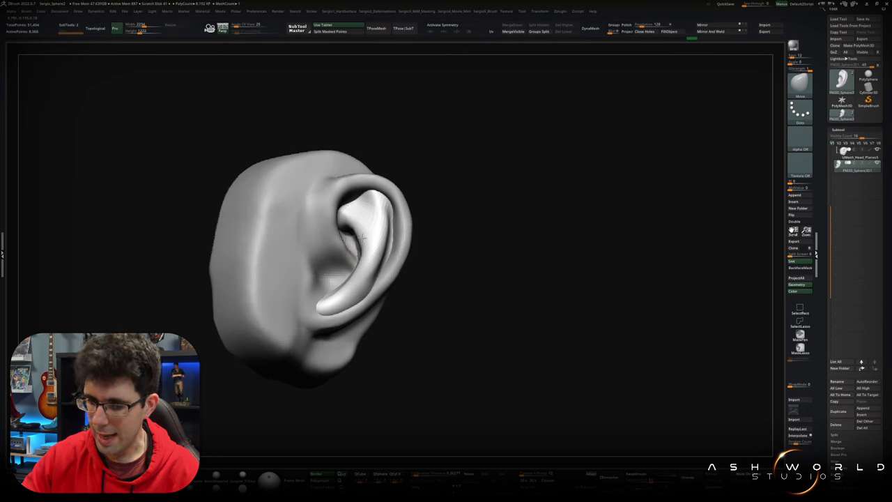
# Step: Smooth the upper inner concha piece, undo stray strokes, and make the outer ear mesh active
pyautogui.moveTo(365, 269)
pyautogui.mouseDown(button='right')
pyautogui.moveTo(357, 294)
pyautogui.moveTo(335, 301)
pyautogui.mouseUp(button='right')
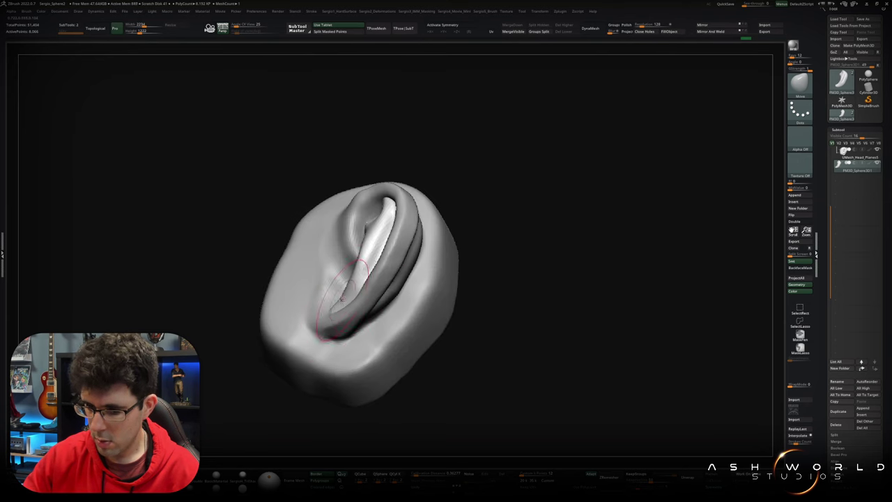
pyautogui.moveTo(360, 266)
pyautogui.mouseDown(button='right')
pyautogui.moveTo(440, 255)
pyautogui.moveTo(408, 255)
pyautogui.mouseUp(button='right')
pyautogui.keyDown('shift'); pyautogui.moveTo(390, 207); pyautogui.dragTo(344, 223); pyautogui.keyUp('shift')
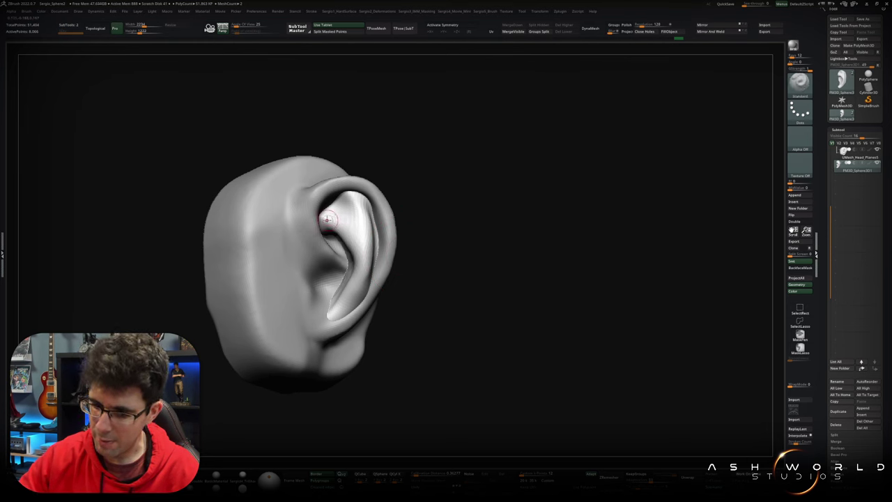
pyautogui.moveTo(360, 224); pyautogui.dragTo(356, 297)
pyautogui.moveTo(355, 200); pyautogui.dragTo(327, 230)
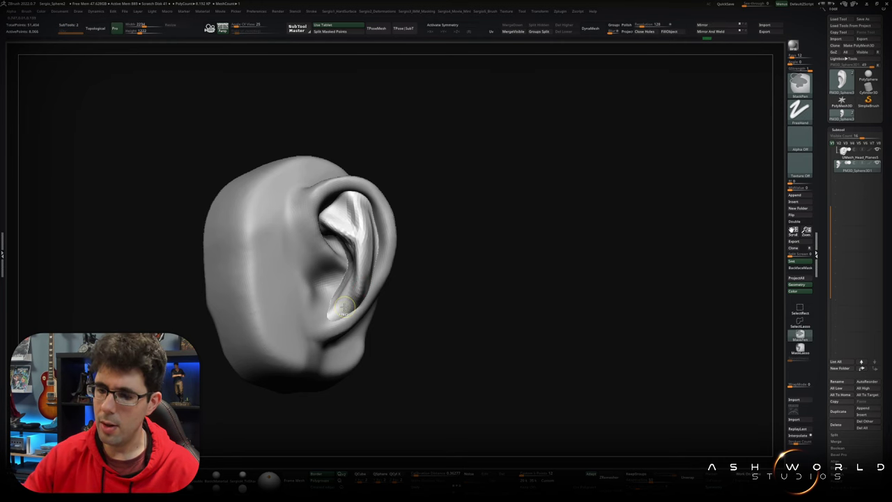
pyautogui.hotkey('ctrl', 'z')
pyautogui.hotkey('ctrl', 'z')
pyautogui.keyDown('alt'); pyautogui.click(389, 239); pyautogui.keyUp('alt')
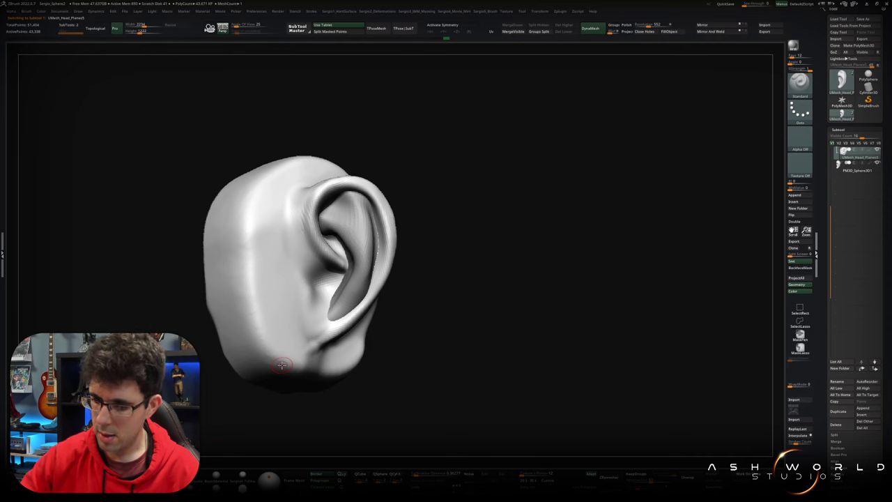
pyautogui.press('b')
pyautogui.press('m')
pyautogui.press('v')
pyautogui.moveTo(293, 376); pyautogui.dragTo(355, 284)
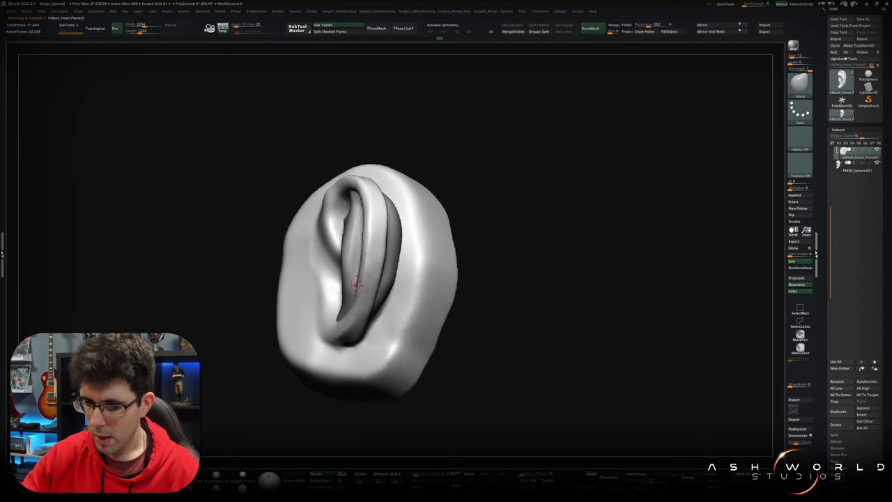
pyautogui.moveTo(356, 284); pyautogui.dragTo(360, 301, button='right')
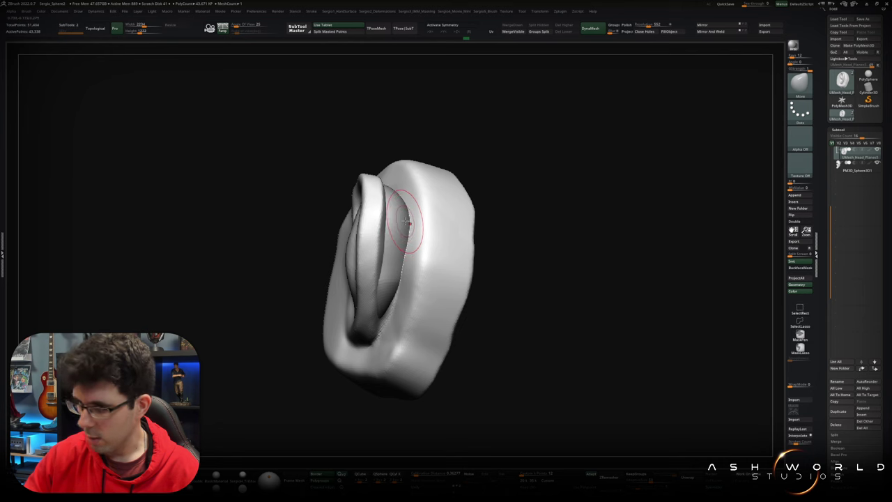
pyautogui.keyDown('alt'); pyautogui.click(379, 272); pyautogui.keyUp('alt')
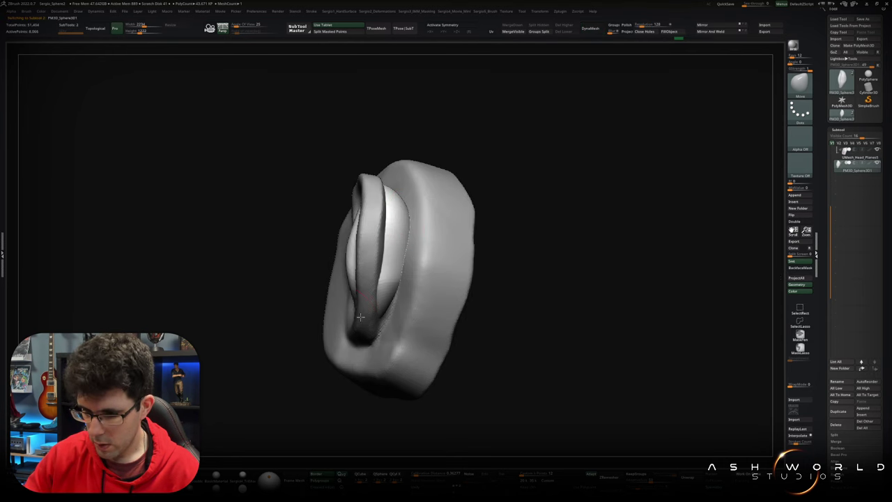
# Step: Inspect the concha piece from front, side and frontal angles, then reselect the outer ear mesh
pyautogui.moveTo(359, 317); pyautogui.dragTo(351, 313, button='right')
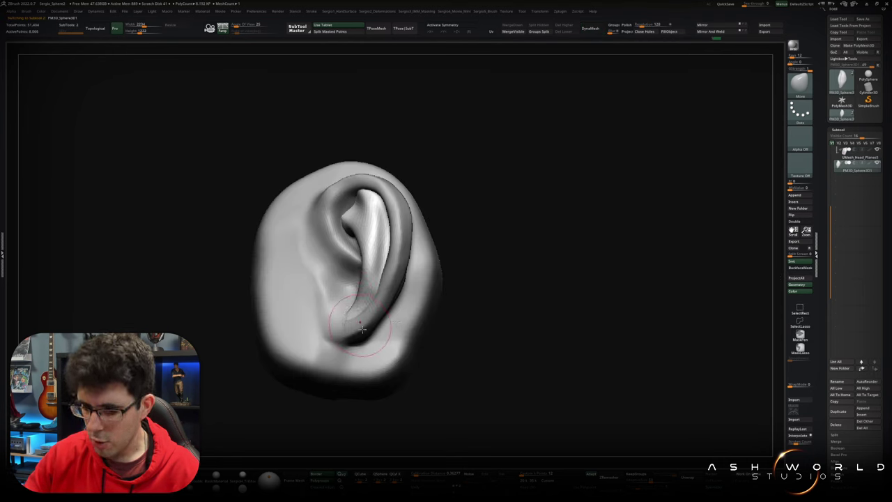
pyautogui.moveTo(369, 309); pyautogui.dragTo(348, 302, button='right')
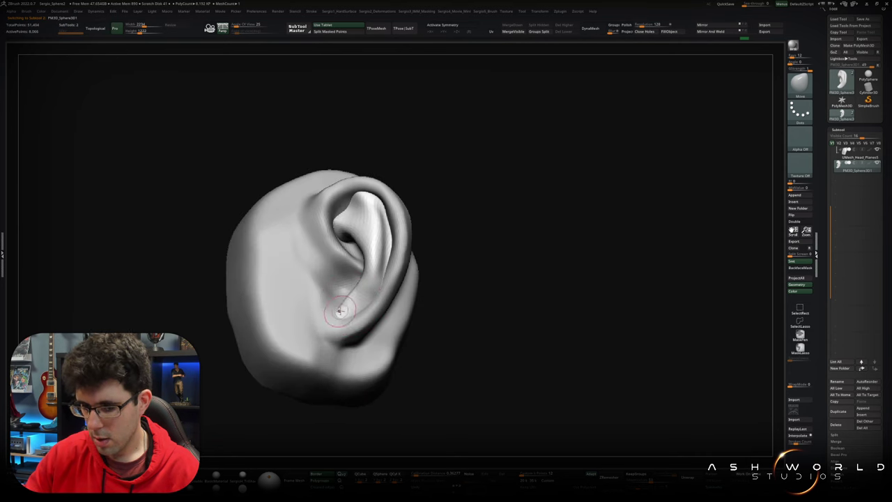
pyautogui.moveTo(347, 296)
pyautogui.mouseDown(button='right')
pyautogui.moveTo(336, 294)
pyautogui.moveTo(339, 278)
pyautogui.mouseUp(button='right')
pyautogui.keyDown('alt'); pyautogui.click(337, 293); pyautogui.keyUp('alt')
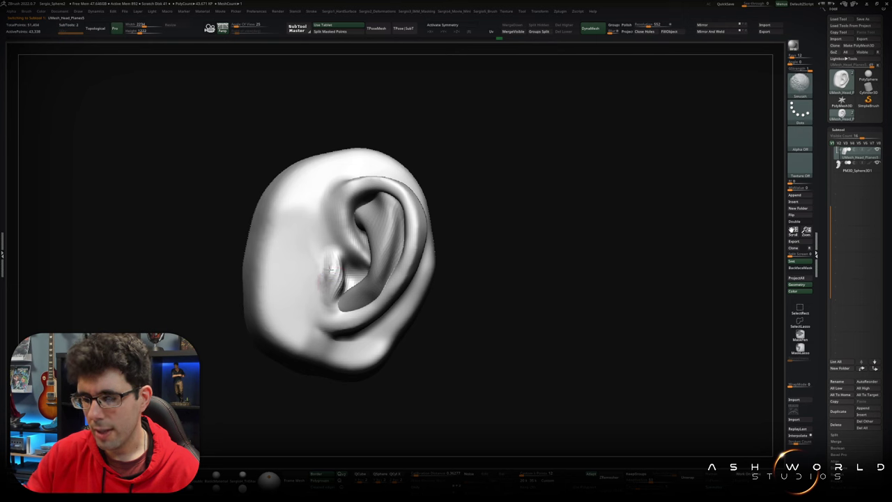
# Step: Orbit around the ear rim while switching to Smooth and ClayBuildup, then undo the DynaMesh
pyautogui.press('shift')
pyautogui.moveTo(333, 316)
pyautogui.mouseDown(button='right')
pyautogui.moveTo(347, 269)
pyautogui.moveTo(360, 262)
pyautogui.moveTo(356, 237)
pyautogui.mouseUp(button='right')
pyautogui.press('b')
pyautogui.press('c')
pyautogui.press('b')
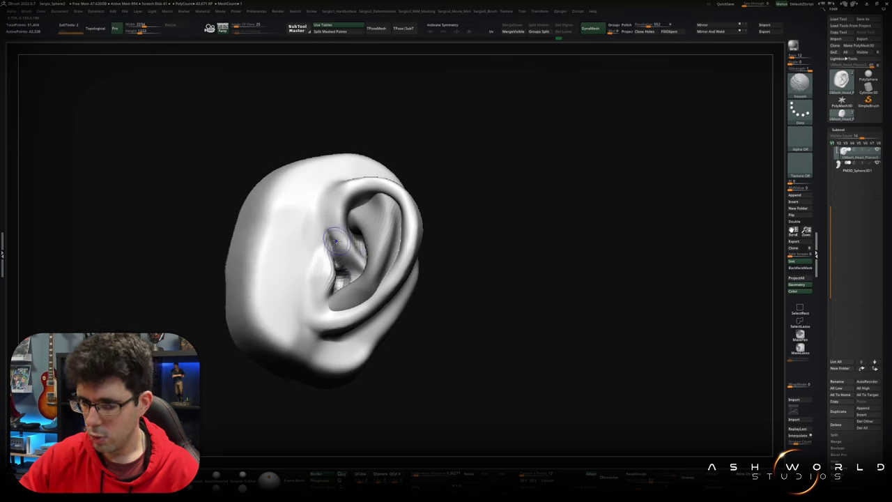
pyautogui.moveTo(341, 283); pyautogui.dragTo(385, 249, button='right')
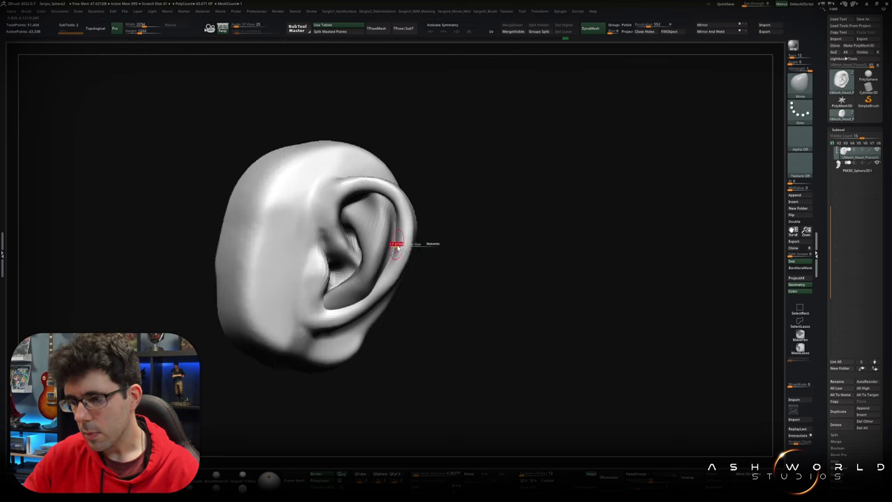
pyautogui.hotkey('ctrl', 'z')
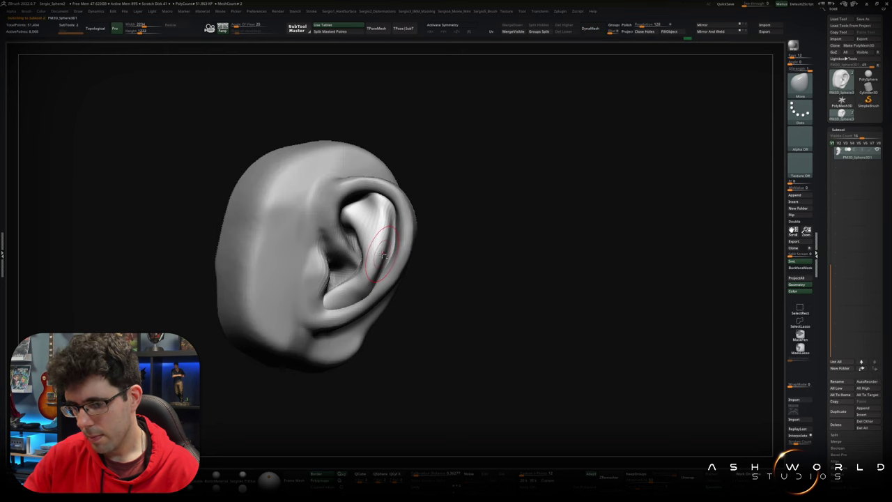
# Step: Undo the DynaMesh and four sculpt states to restore the separate inner cartilage piece in the bowl
pyautogui.hotkey('ctrl', 'z')
pyautogui.hotkey('ctrl', 'z')
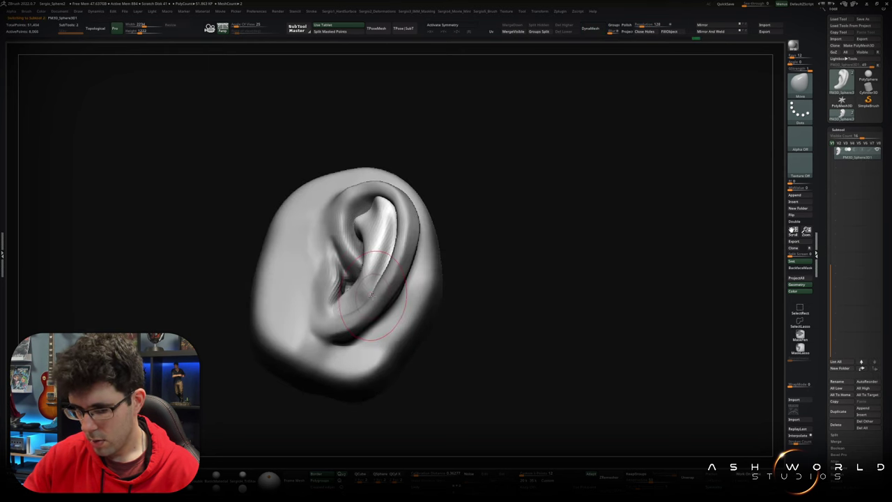
pyautogui.hotkey('ctrl', 'z')
pyautogui.hotkey('ctrl', 'z')
pyautogui.hotkey('ctrl', 'z')
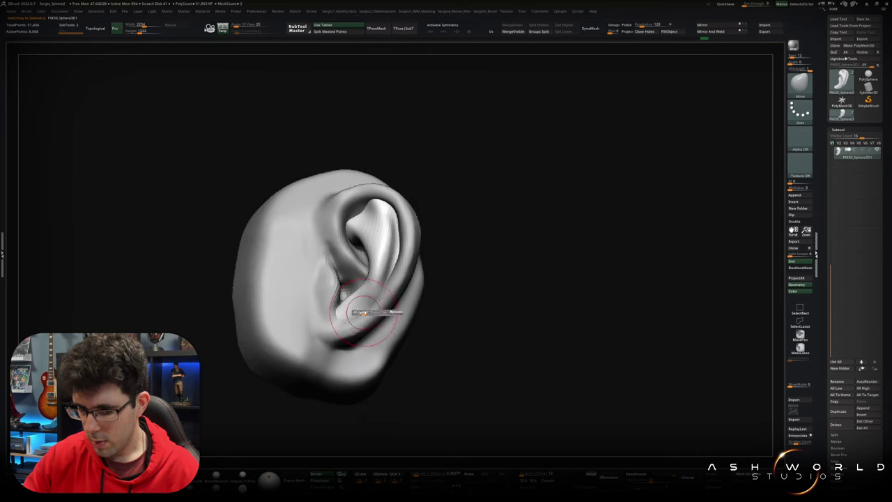
pyautogui.hotkey('ctrl', 'z')
pyautogui.hotkey('ctrl', 'z')
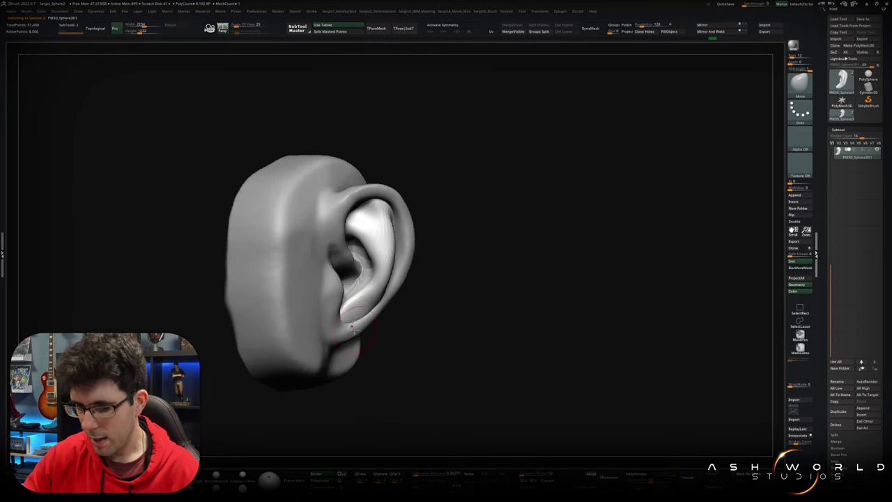
pyautogui.hotkey('ctrl', 'z')
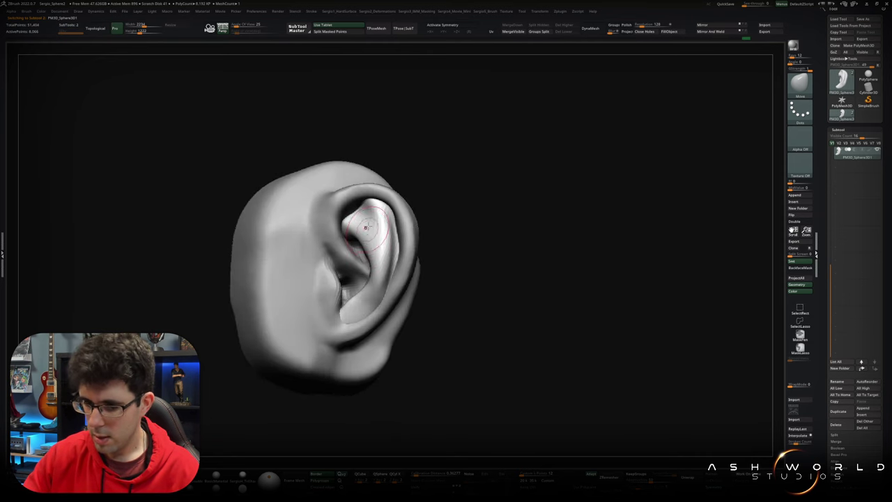
pyautogui.hotkey('ctrl', 'z')
pyautogui.hotkey('ctrl', 'z')
pyautogui.hotkey('ctrl', 'z')
pyautogui.hotkey('ctrl', 'z')
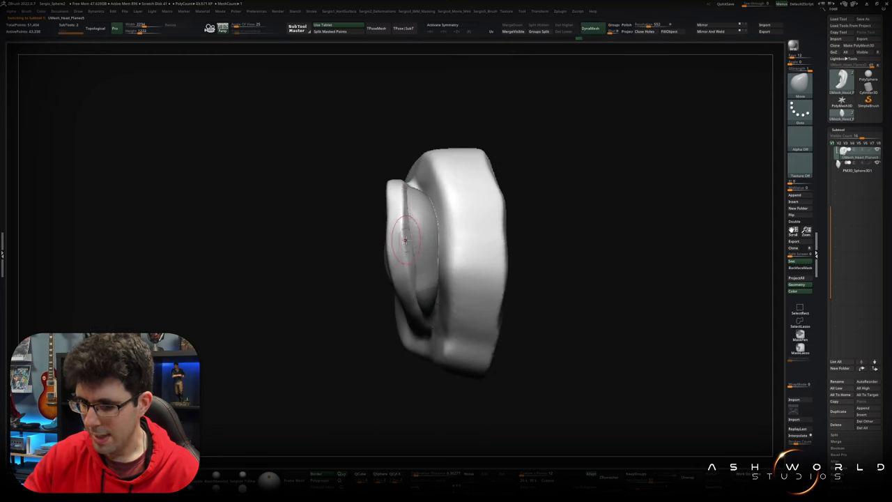
# Step: Reshape the inner ear surface with a brush stroke, then step back through the sculpt history
pyautogui.hotkey('ctrl', 'z')
pyautogui.hotkey('ctrl', 'z')
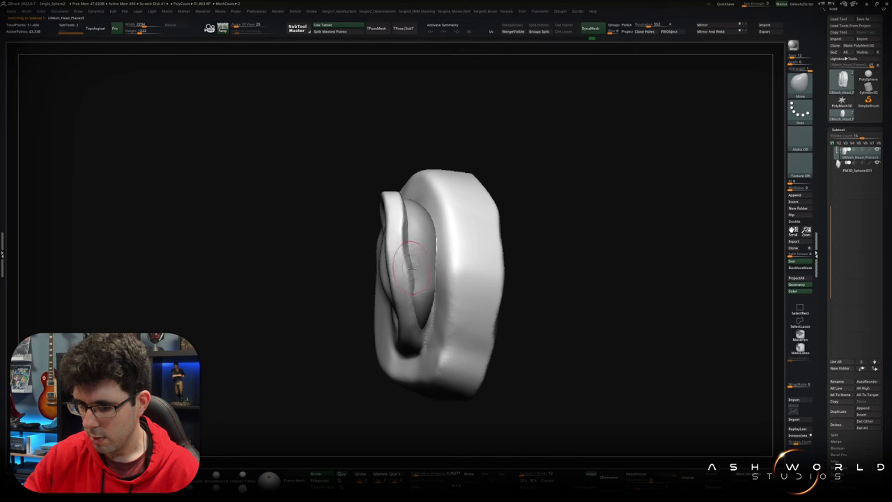
pyautogui.moveTo(409, 278); pyautogui.dragTo(412, 301)
pyautogui.hotkey('ctrl', 'z')
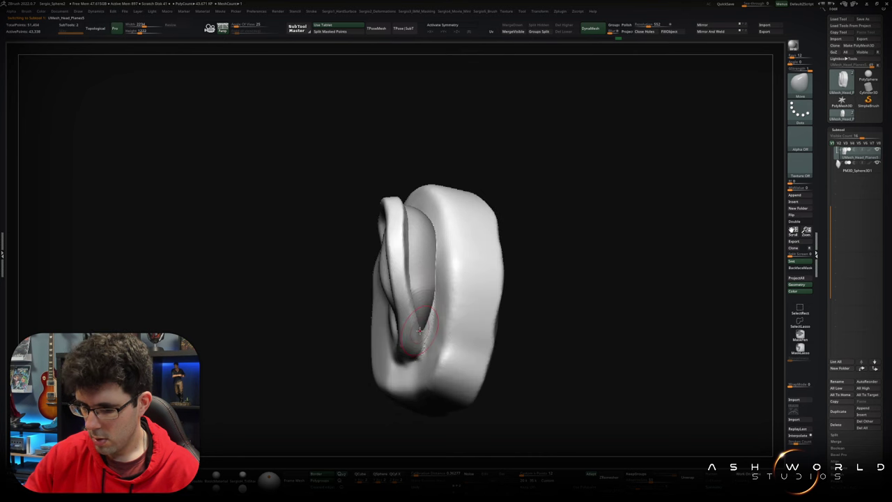
pyautogui.hotkey('ctrl', 'z')
pyautogui.hotkey('ctrl', 'z')
pyautogui.hotkey('ctrl', 'z')
pyautogui.hotkey('ctrl', 'z')
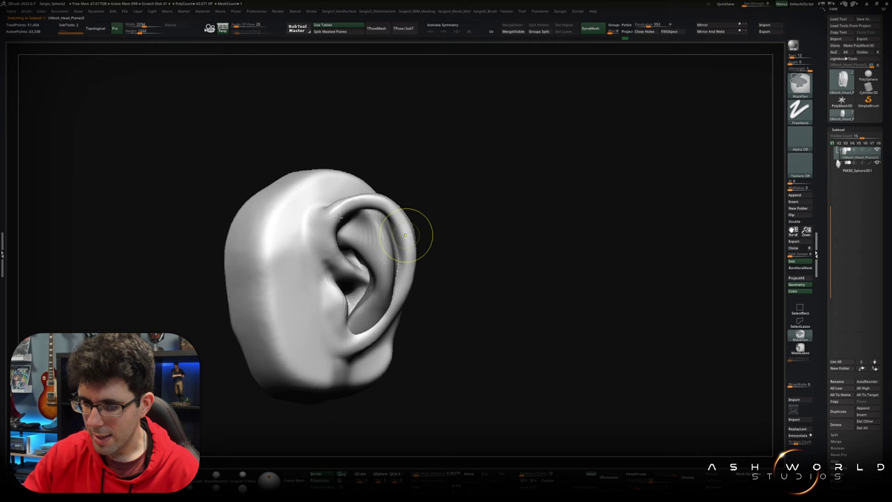
pyautogui.hotkey('ctrl', 'z')
pyautogui.hotkey('ctrl', 'z')
pyautogui.hotkey('ctrl', 'z')
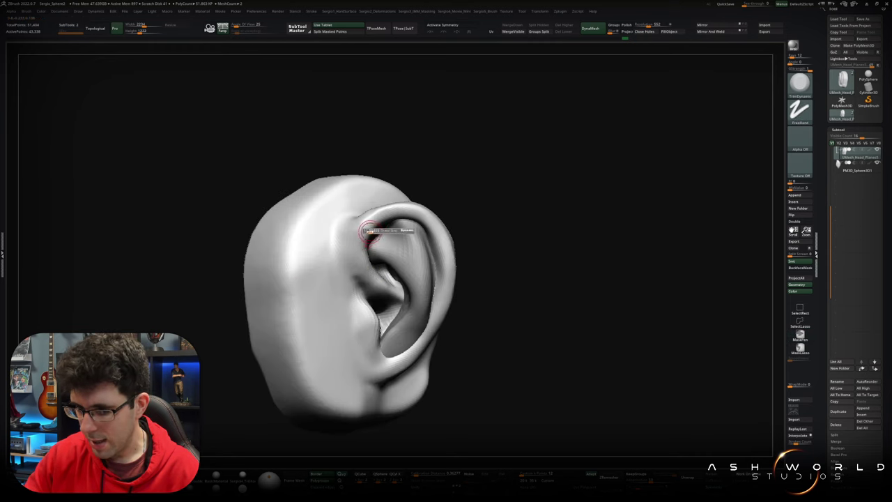
# Step: Lower the Draw Size and undo further back to the denser, blended ear sculpt
pyautogui.moveTo(373, 230); pyautogui.dragTo(368, 230)
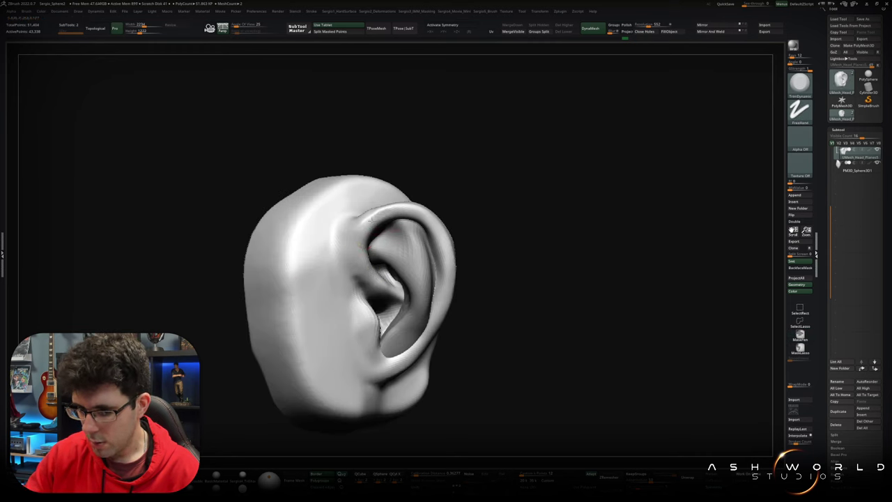
pyautogui.hotkey('ctrl', 'z')
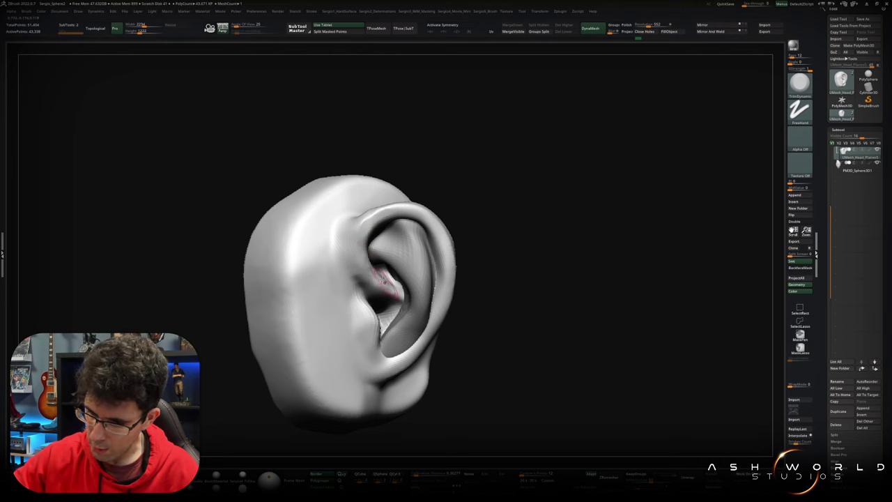
pyautogui.hotkey('ctrl', 'z')
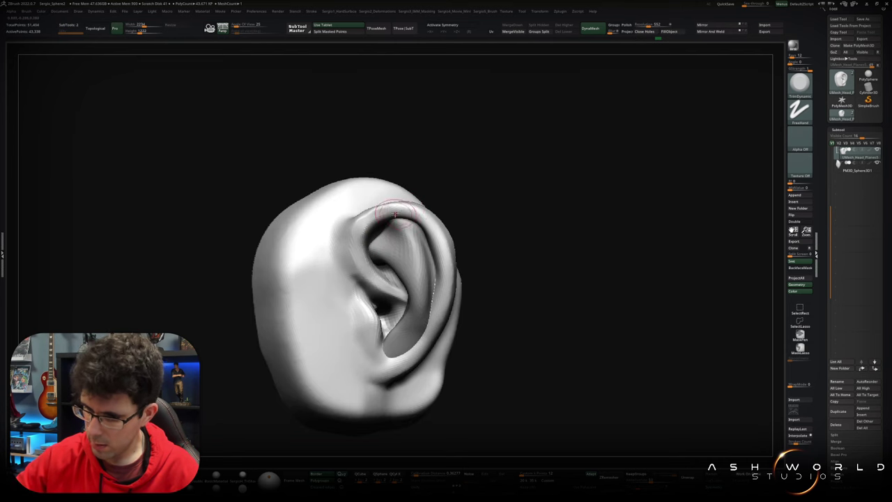
pyautogui.hotkey('ctrl', 'z')
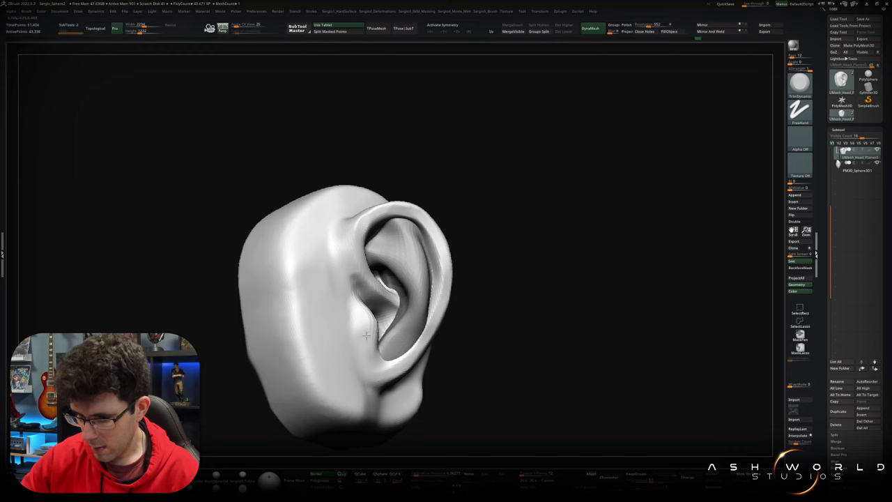
pyautogui.hotkey('ctrl', 'z')
pyautogui.hotkey('ctrl', 'z')
pyautogui.hotkey('ctrl', 'z')
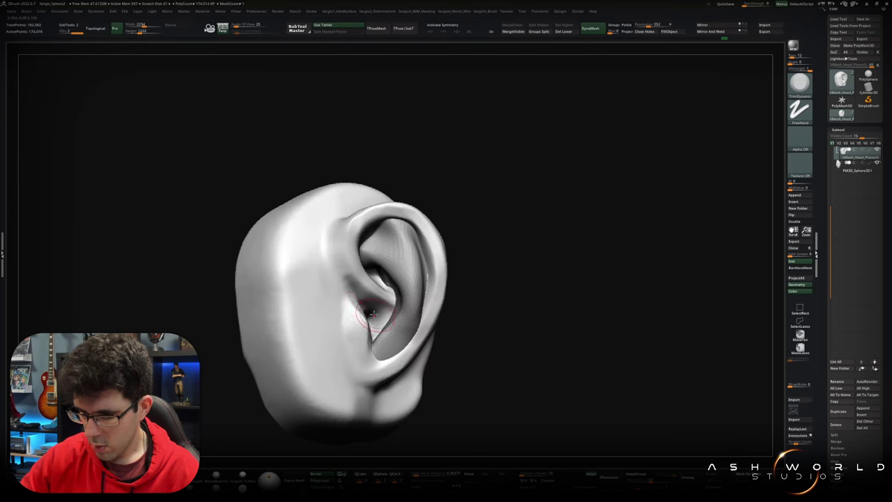
pyautogui.hotkey('ctrl', 'z')
pyautogui.hotkey('ctrl', 'z')
# Step: Step back eleven states through the ear's sculpt history
pyautogui.hotkey('ctrl', 'z')
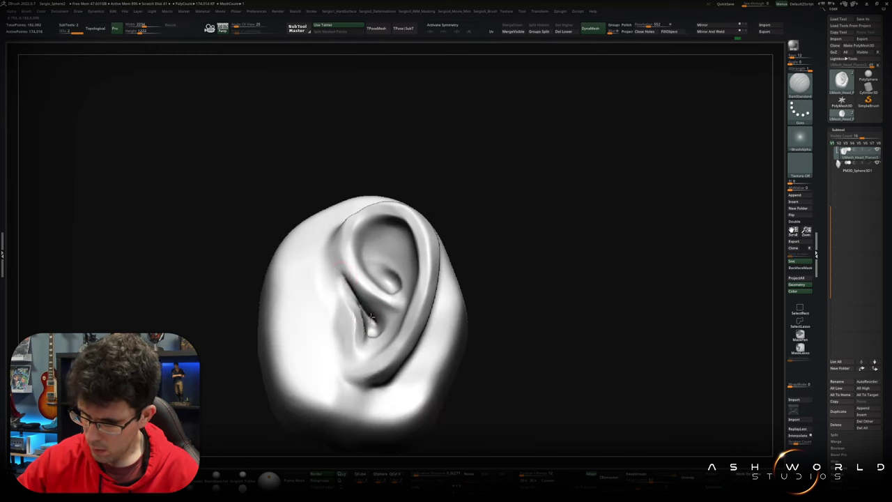
pyautogui.hotkey('ctrl', 'z')
pyautogui.hotkey('ctrl', 'z')
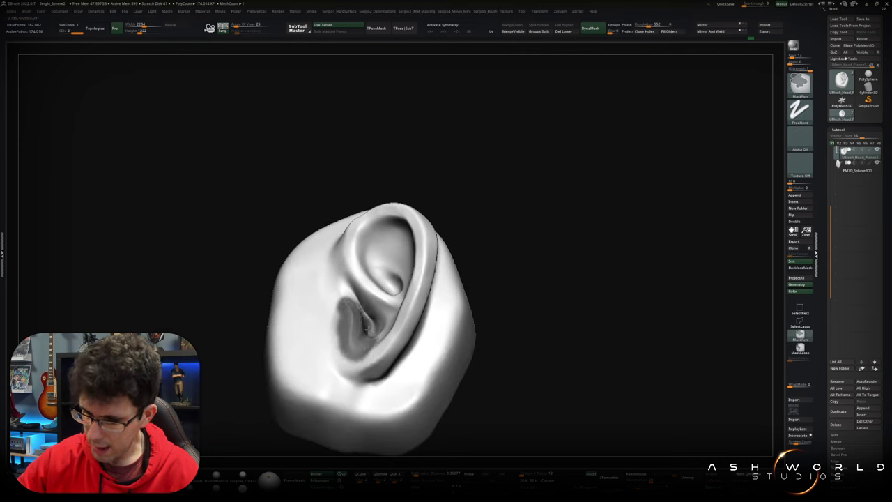
pyautogui.hotkey('ctrl', 'z')
pyautogui.hotkey('ctrl', 'z')
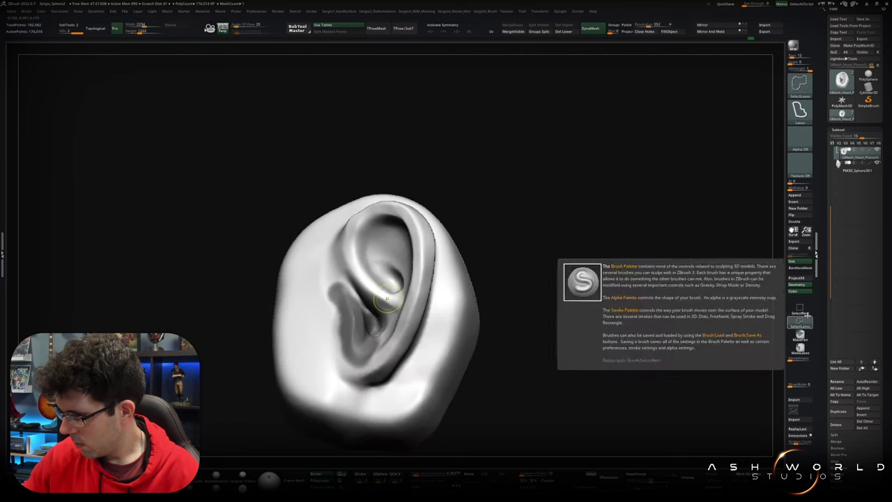
pyautogui.hotkey('ctrl', 'z')
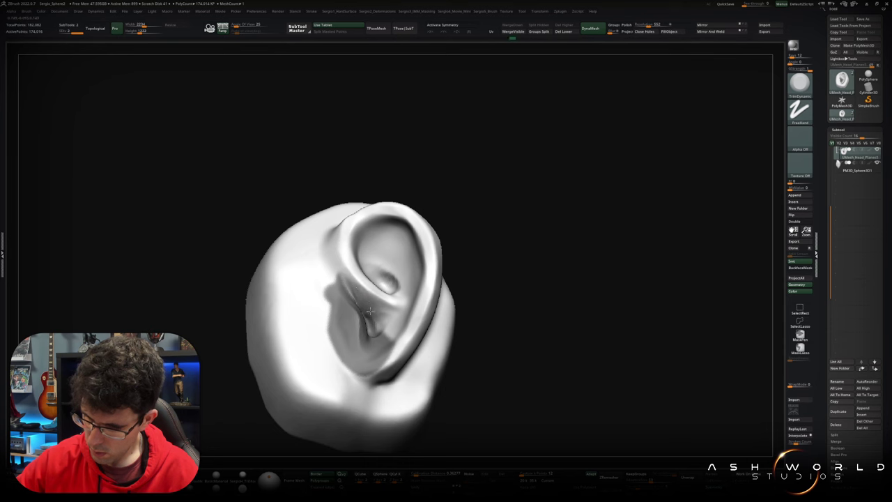
pyautogui.hotkey('ctrl', 'z')
pyautogui.hotkey('ctrl', 'z')
pyautogui.hotkey('ctrl', 'z')
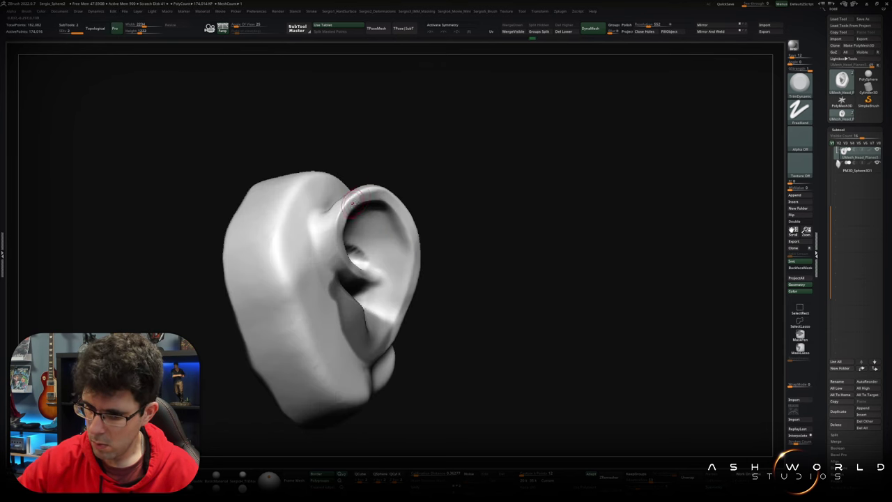
pyautogui.hotkey('ctrl', 'z')
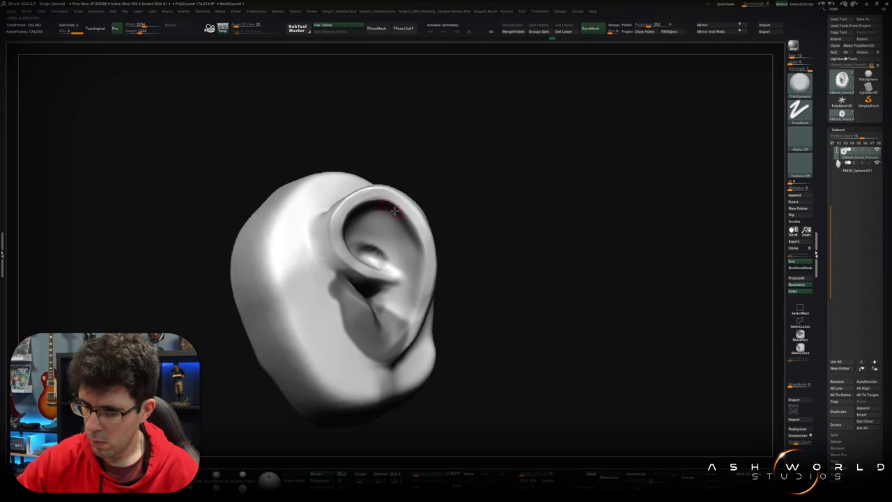
pyautogui.hotkey('ctrl', 'z')
pyautogui.hotkey('ctrl', 'z')
pyautogui.hotkey('ctrl', 'z')
pyautogui.hotkey('ctrl', 'z')
pyautogui.hotkey('ctrl', 'z')
pyautogui.hotkey('ctrl', 'z')
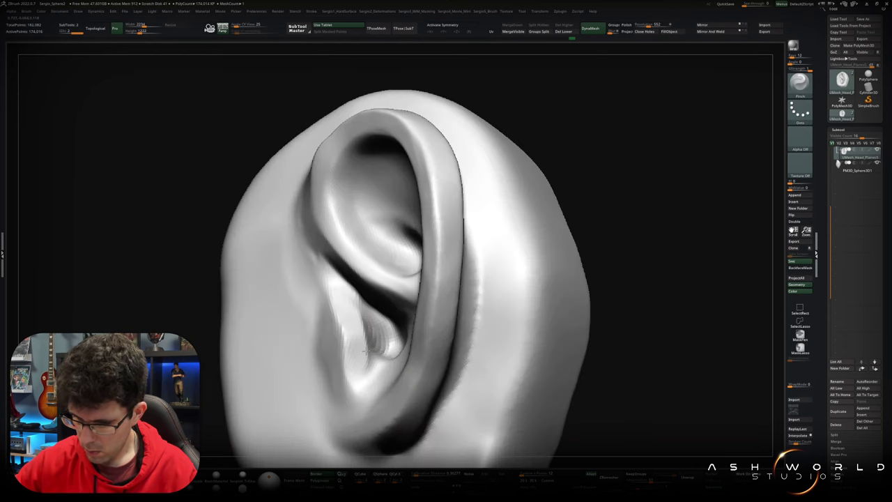
pyautogui.hotkey('ctrl', 'z')
pyautogui.hotkey('ctrl', 'z')
pyautogui.hotkey('ctrl', 'z')
pyautogui.hotkey('ctrl', 'z')
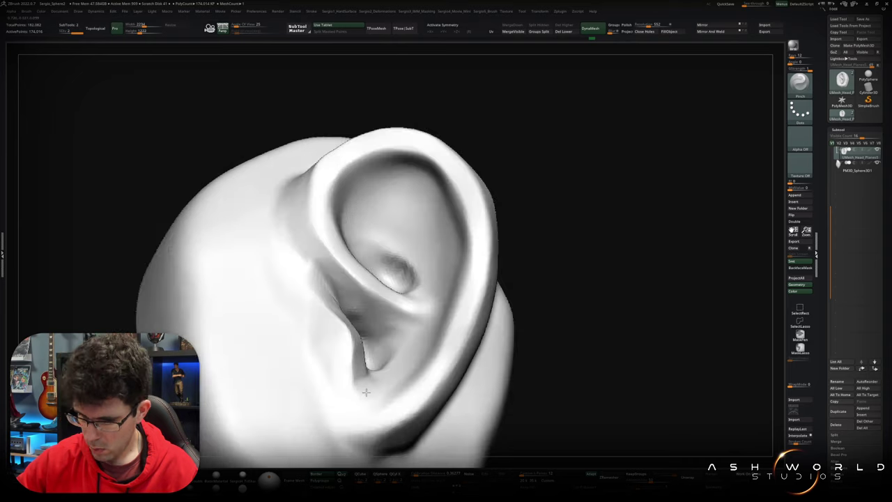
pyautogui.hotkey('ctrl', 'z')
pyautogui.hotkey('ctrl', 'z')
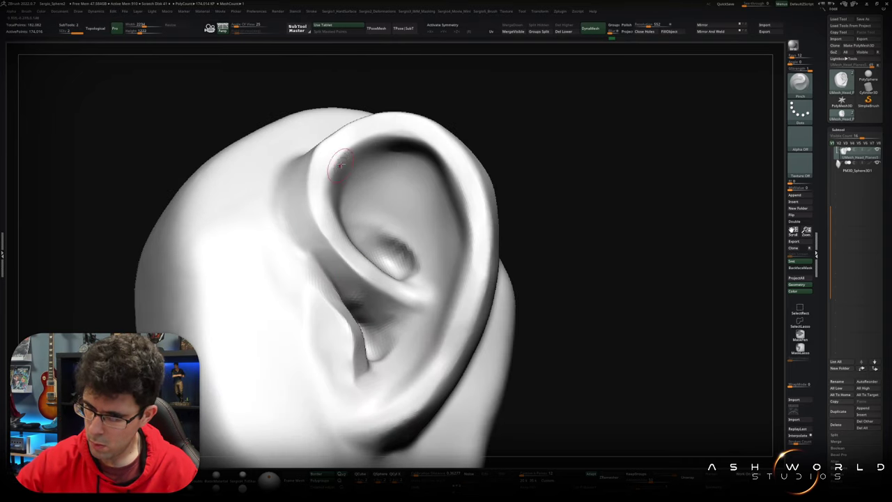
pyautogui.hotkey('ctrl', 'z')
pyautogui.hotkey('ctrl', 'z')
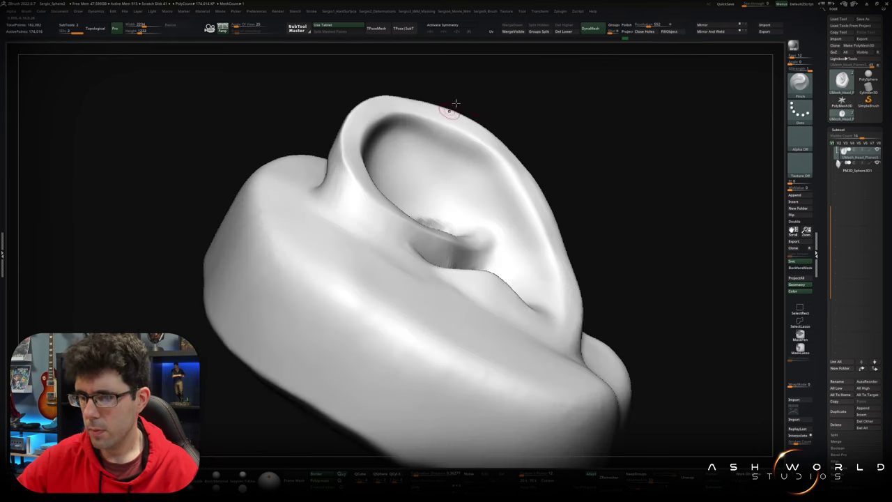
pyautogui.hotkey('ctrl', 'z')
pyautogui.hotkey('ctrl', 'z')
pyautogui.hotkey('ctrl', 'z')
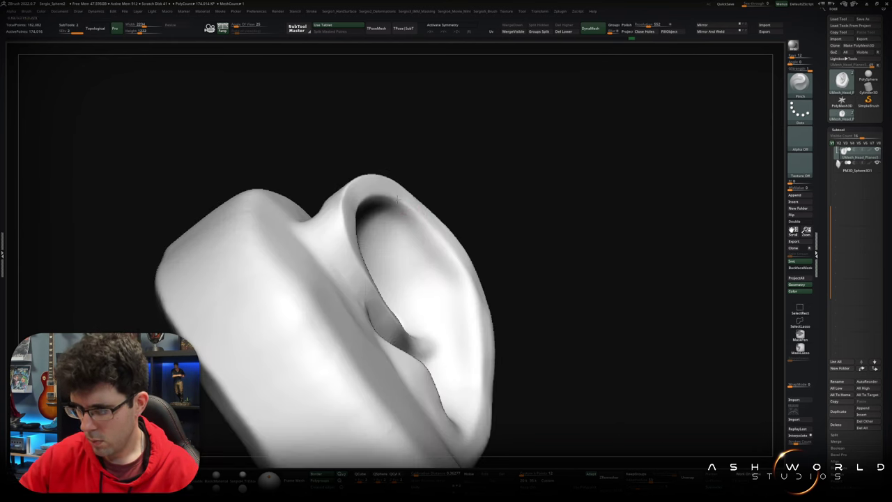
pyautogui.hotkey('ctrl', 'z')
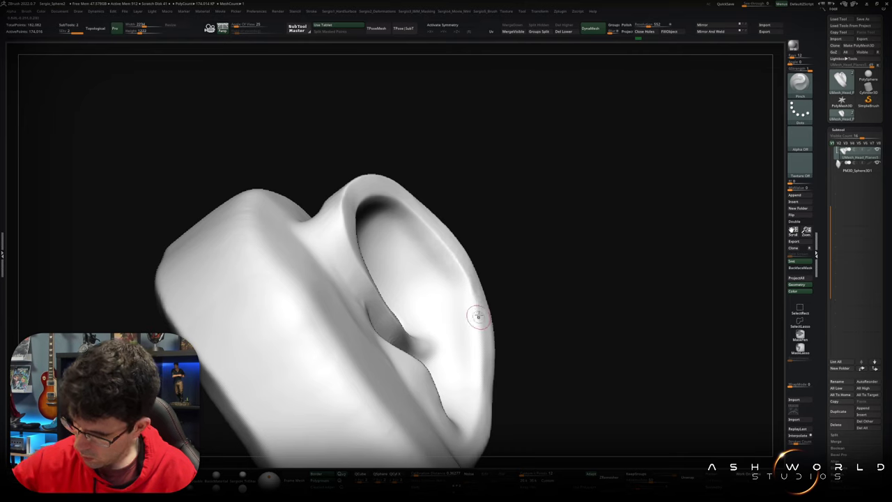
# Step: Orbit the ear to inspect it from above, from the front and side-on
pyautogui.moveTo(477, 319); pyautogui.dragTo(453, 209, button='right')
pyautogui.moveTo(451, 287); pyautogui.dragTo(401, 381, button='right')
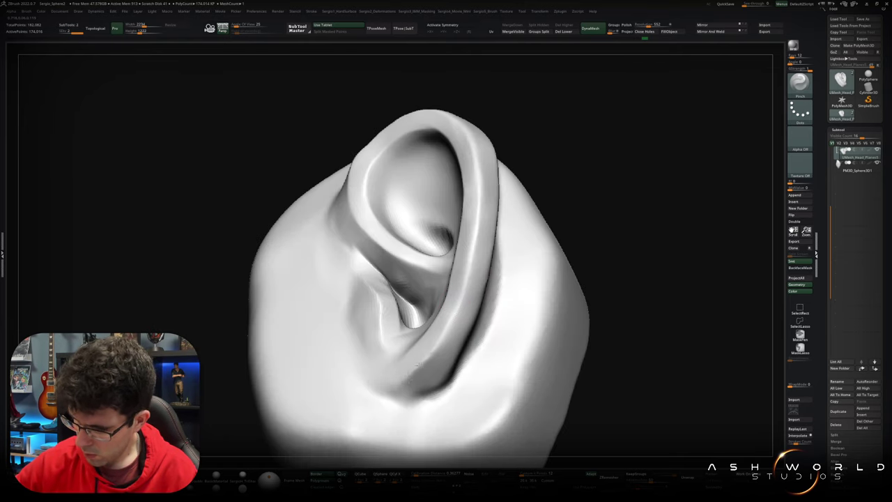
pyautogui.moveTo(474, 252)
pyautogui.mouseDown(button='right')
pyautogui.moveTo(441, 200)
pyautogui.moveTo(503, 195)
pyautogui.moveTo(508, 355)
pyautogui.moveTo(531, 165)
pyautogui.moveTo(567, 298)
pyautogui.mouseUp(button='right')
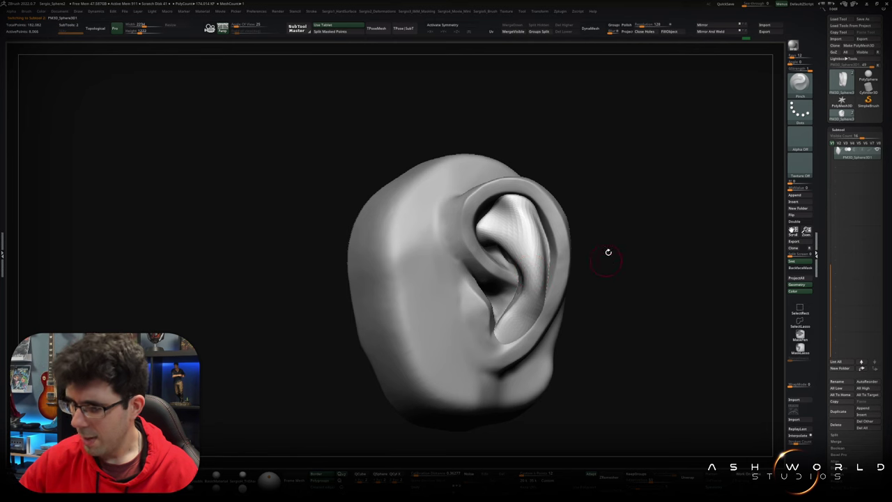
# Step: DynaMesh the merged ear into one surface and hide the head to isolate the ear
pyautogui.click(592, 31)
pyautogui.press('shift')
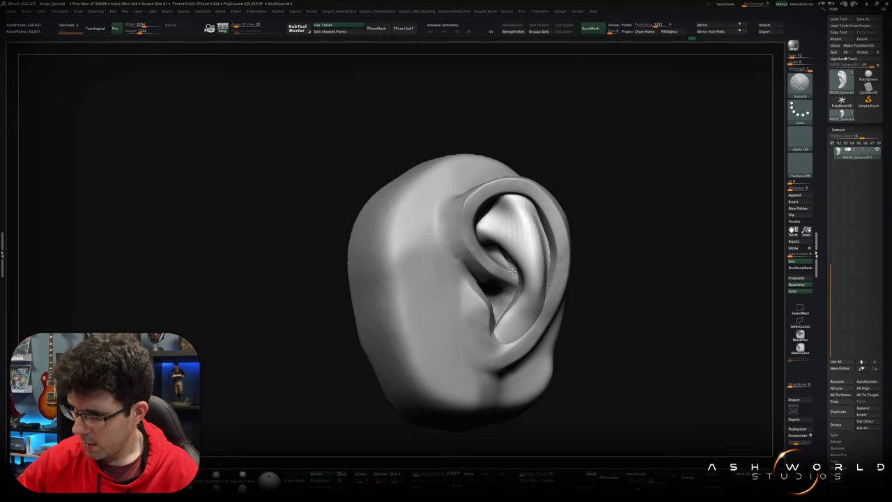
pyautogui.keyDown('ctrl'); pyautogui.keyDown('shift'); pyautogui.click(526, 313); pyautogui.keyUp('shift'); pyautogui.keyUp('ctrl')
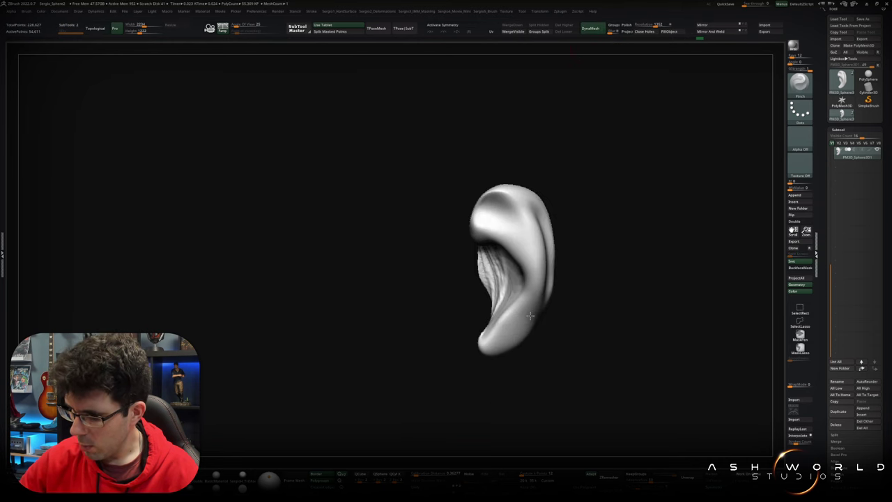
pyautogui.moveTo(526, 314); pyautogui.dragTo(524, 331)
# Step: Orbit the isolated ear to inspect its top, underside and three-quarter view
pyautogui.moveTo(524, 332); pyautogui.dragTo(500, 332, button='right')
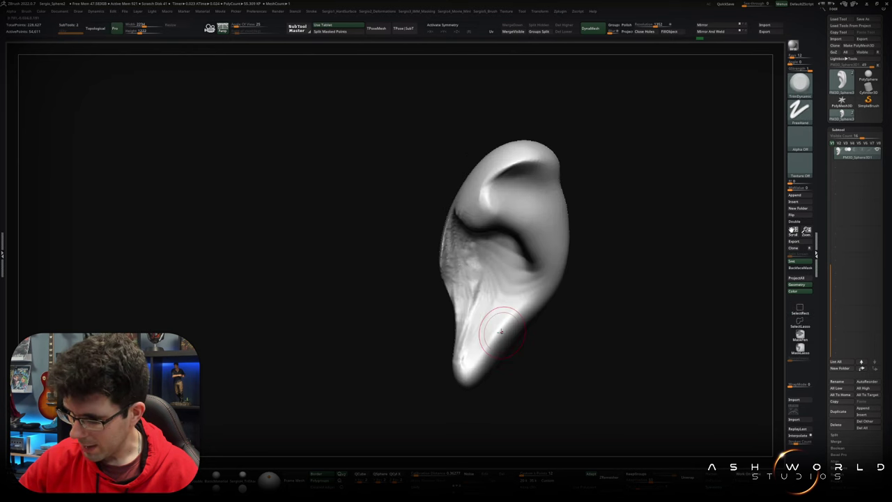
pyautogui.moveTo(512, 287)
pyautogui.mouseDown(button='right')
pyautogui.moveTo(519, 270)
pyautogui.moveTo(533, 309)
pyautogui.mouseUp(button='right')
pyautogui.moveTo(533, 183)
pyautogui.mouseDown(button='right')
pyautogui.moveTo(555, 172)
pyautogui.moveTo(573, 201)
pyautogui.moveTo(571, 187)
pyautogui.mouseUp(button='right')
pyautogui.moveTo(561, 282); pyautogui.dragTo(569, 263, button='right')
pyautogui.moveTo(581, 233)
pyautogui.mouseDown(button='right')
pyautogui.moveTo(543, 305)
pyautogui.moveTo(539, 185)
pyautogui.moveTo(565, 277)
pyautogui.moveTo(548, 273)
pyautogui.moveTo(582, 255)
pyautogui.moveTo(565, 169)
pyautogui.moveTo(522, 195)
pyautogui.moveTo(528, 218)
pyautogui.moveTo(567, 260)
pyautogui.mouseUp(button='right')
pyautogui.moveTo(507, 358)
pyautogui.mouseDown(button='right')
pyautogui.moveTo(541, 261)
pyautogui.moveTo(609, 253)
pyautogui.moveTo(544, 245)
pyautogui.mouseUp(button='right')
pyautogui.moveTo(560, 211)
pyautogui.mouseDown(button='right')
pyautogui.moveTo(555, 260)
pyautogui.moveTo(536, 245)
pyautogui.moveTo(541, 237)
pyautogui.moveTo(576, 250)
pyautogui.moveTo(597, 235)
pyautogui.moveTo(547, 235)
pyautogui.moveTo(564, 259)
pyautogui.moveTo(547, 250)
pyautogui.moveTo(550, 241)
pyautogui.mouseUp(button='right')
# Step: Bring the ear back to a frontal view, then turn it side-on
pyautogui.press('b')
pyautogui.press('t')
pyautogui.press('d')
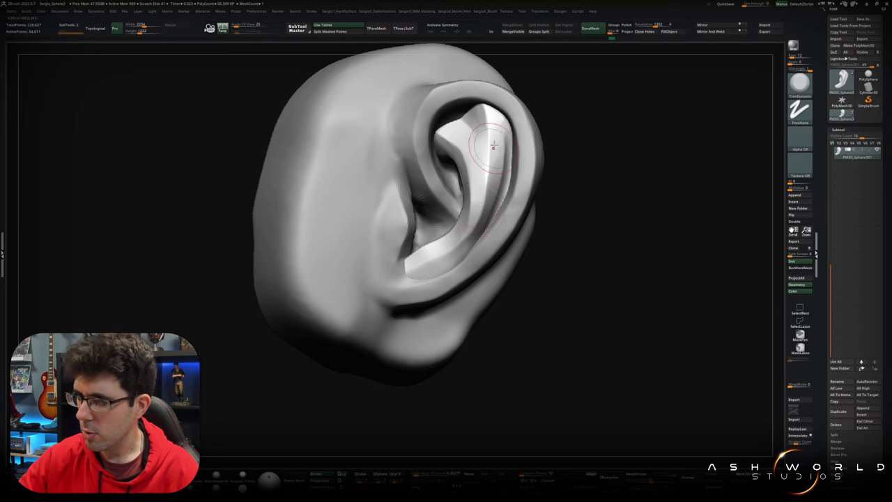
pyautogui.moveTo(500, 189); pyautogui.dragTo(448, 160, button='right')
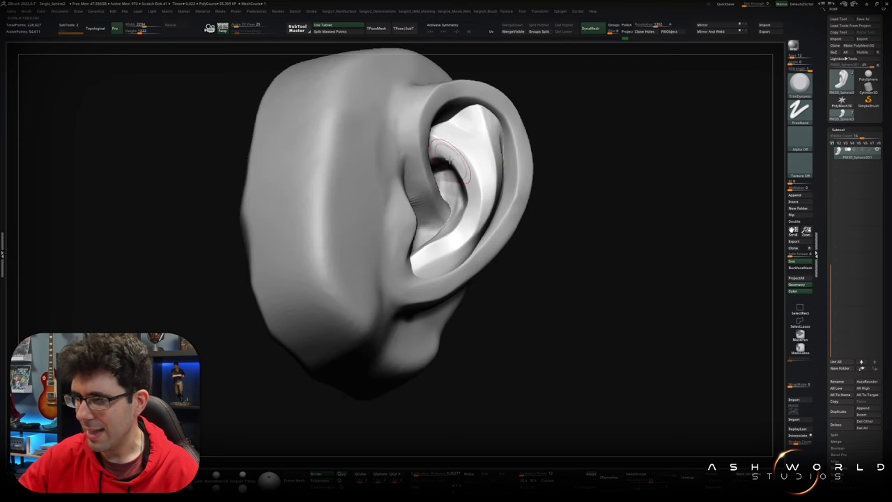
pyautogui.moveTo(472, 227)
pyautogui.mouseDown(button='right')
pyautogui.moveTo(562, 200)
pyautogui.moveTo(481, 186)
pyautogui.mouseUp(button='right')
# Step: Try pulling the helix outward with the Move brush, then undo the pull
pyautogui.press('b')
pyautogui.press('m')
pyautogui.press('v')
pyautogui.moveTo(489, 187); pyautogui.dragTo(546, 165)
pyautogui.hotkey('ctrl', 'z')
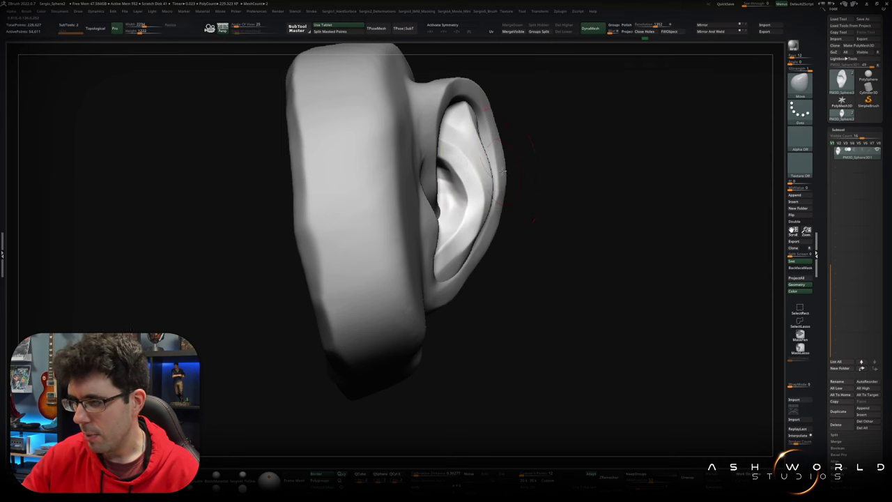
# Step: Undo the last change, turn the ear to face the front, and shrink the brush
pyautogui.hotkey('ctrl', 'z')
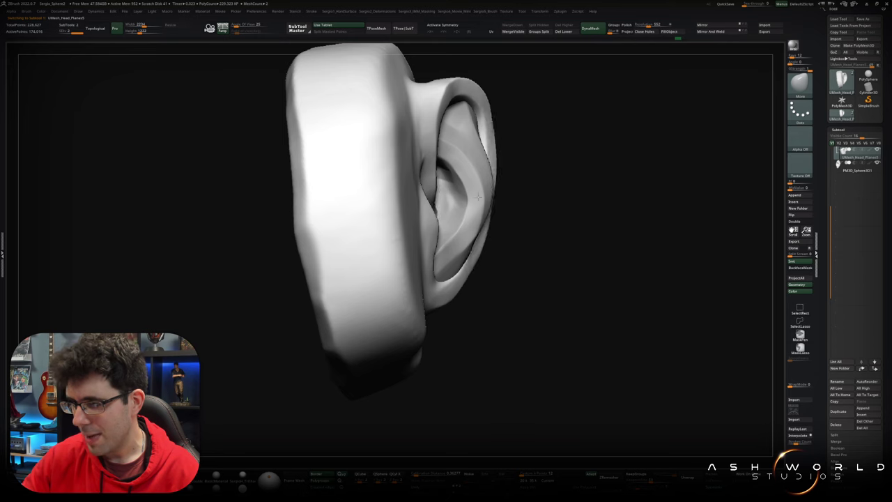
pyautogui.moveTo(520, 225)
pyautogui.mouseDown(button='right')
pyautogui.moveTo(564, 229)
pyautogui.moveTo(513, 232)
pyautogui.mouseUp(button='right')
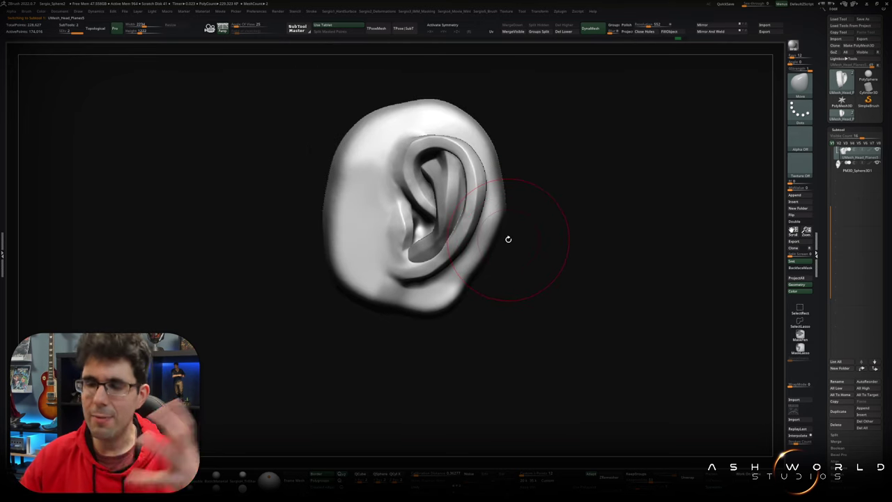
pyautogui.moveTo(538, 229)
pyautogui.mouseDown(button='right')
pyautogui.moveTo(559, 231)
pyautogui.moveTo(524, 229)
pyautogui.mouseUp(button='right')
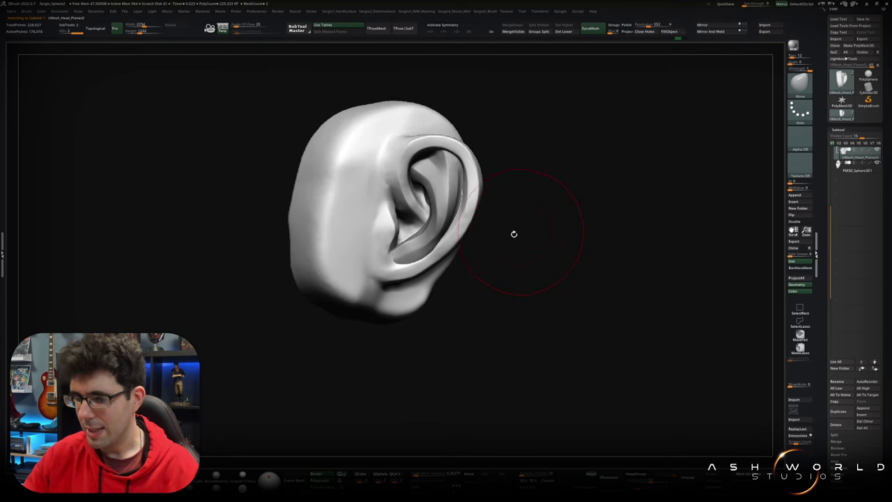
pyautogui.moveTo(554, 230); pyautogui.dragTo(561, 217)
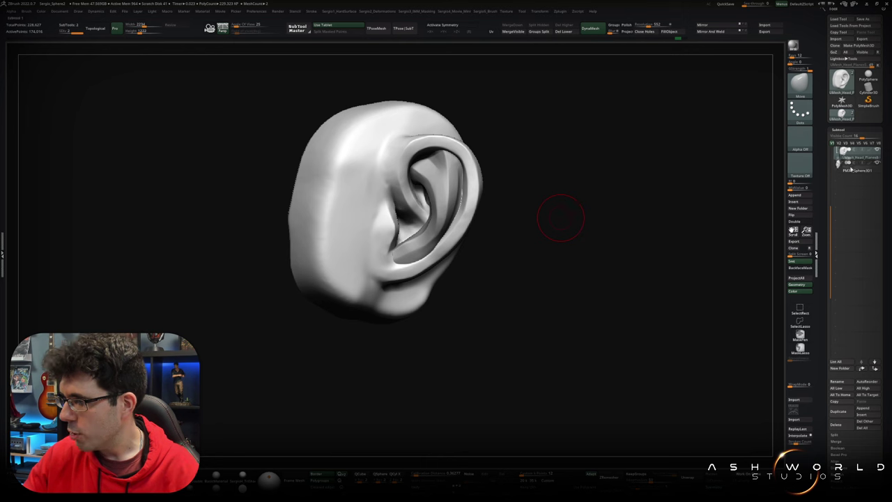
# Step: Put both ear subtools in a folder, Merge Folder, and DynaMesh the merged ear
pyautogui.moveTo(837, 164); pyautogui.dragTo(829, 161)
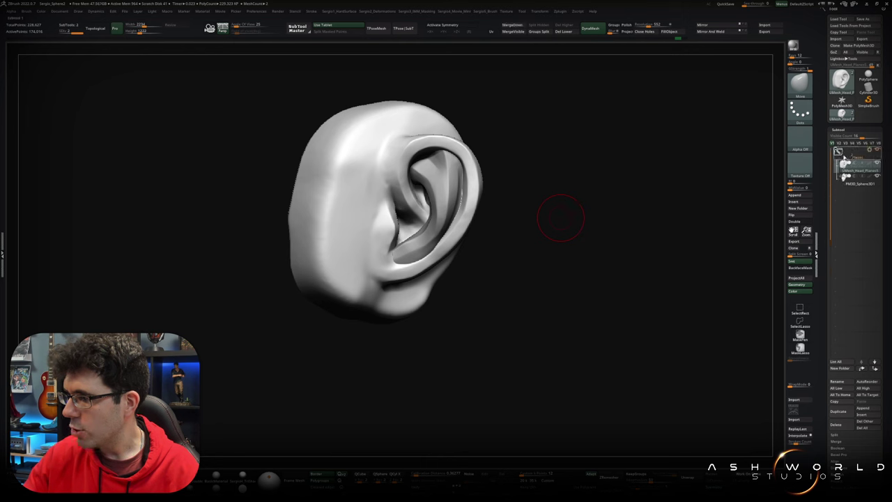
pyautogui.click(869, 150)
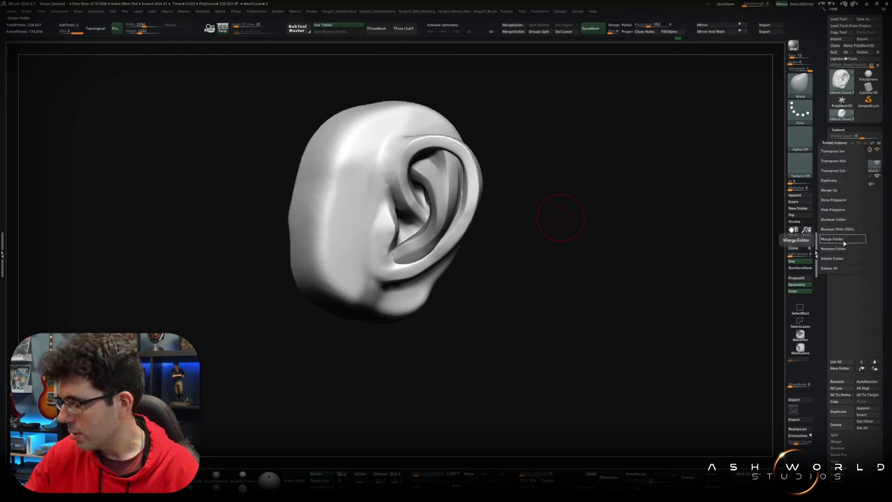
pyautogui.click(840, 223)
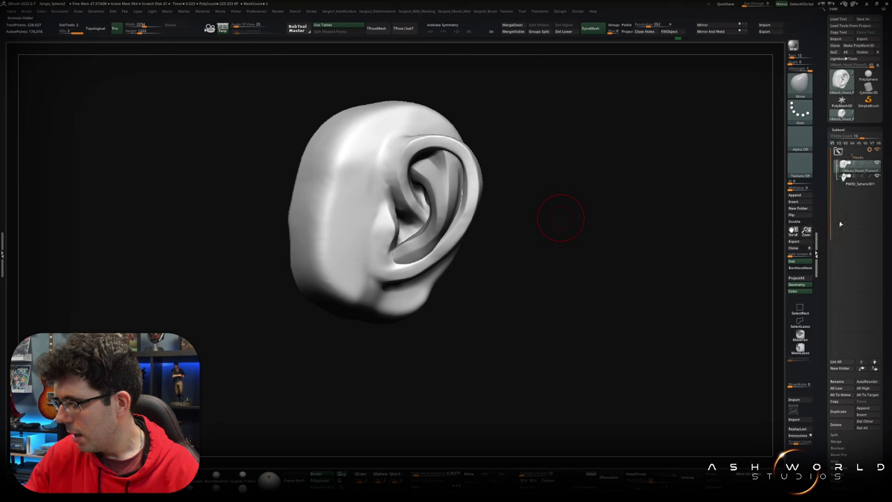
pyautogui.click(851, 195)
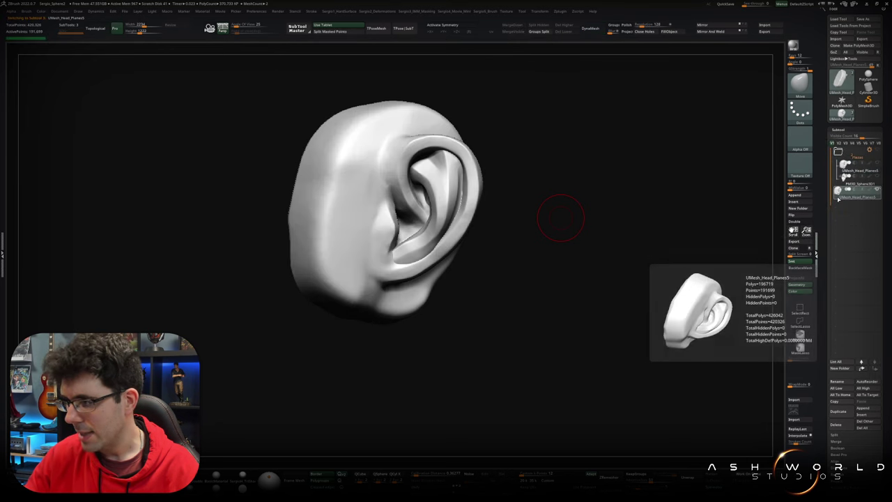
pyautogui.moveTo(456, 228); pyautogui.dragTo(387, 276)
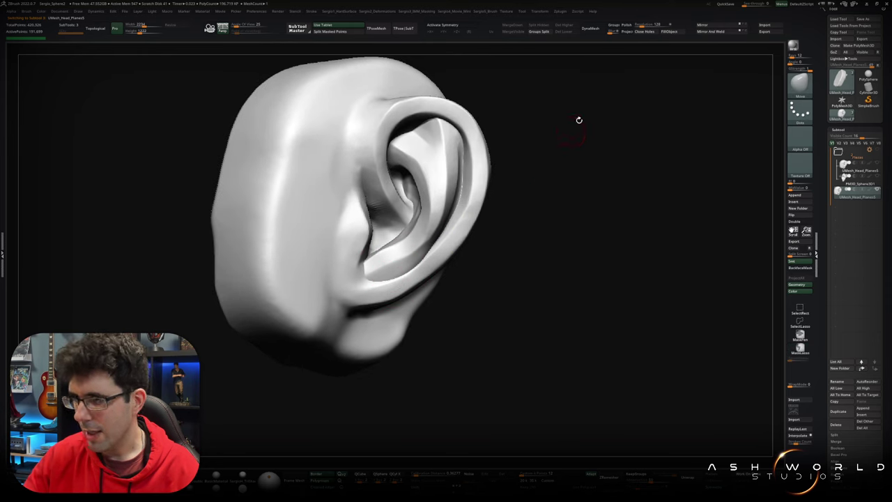
pyautogui.click(591, 29)
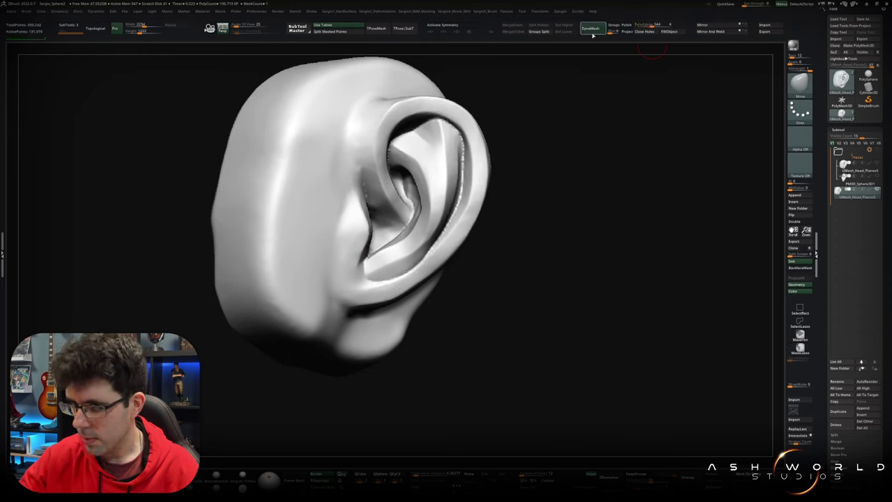
# Step: Recompute the remesh, then smooth the surface around the antitragus and earlobe
pyautogui.hotkey('ctrl', 'z')
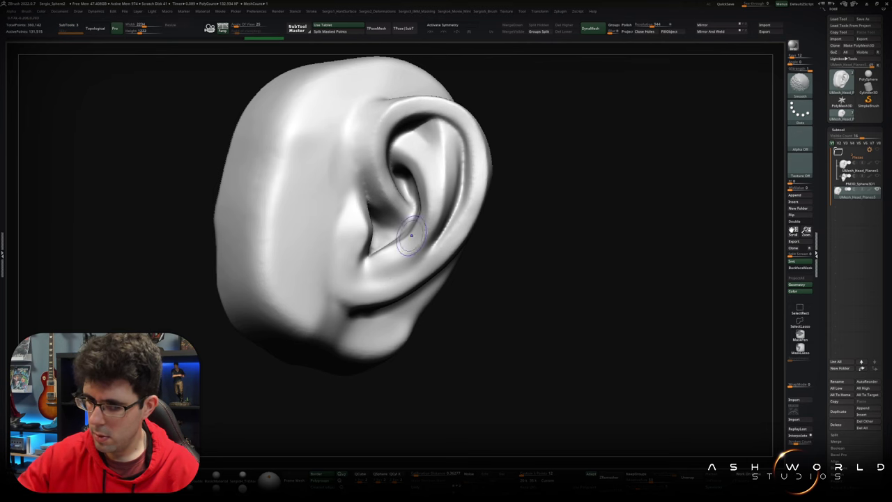
pyautogui.moveTo(388, 207)
pyautogui.mouseDown(button='right')
pyautogui.moveTo(509, 272)
pyautogui.moveTo(427, 216)
pyautogui.mouseUp(button='right')
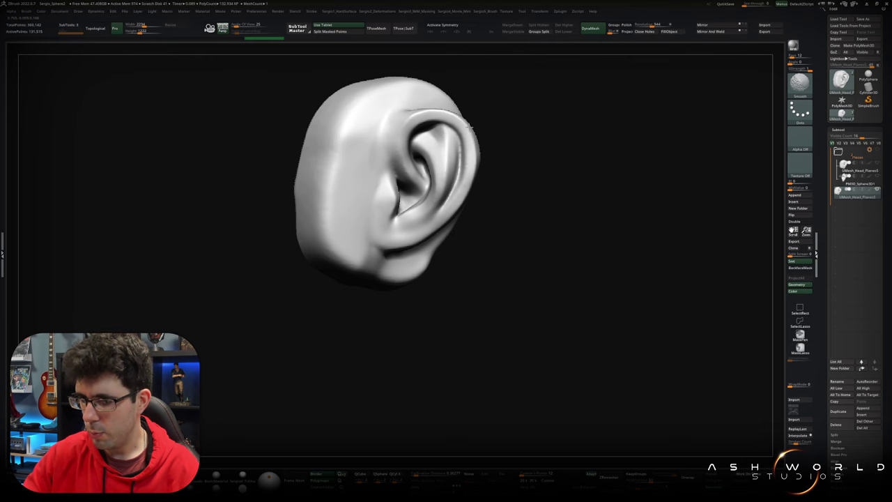
pyautogui.keyDown('ctrl'); pyautogui.moveTo(466, 120); pyautogui.dragTo(415, 220, button='right'); pyautogui.keyUp('ctrl')
pyautogui.moveTo(367, 255); pyautogui.dragTo(397, 240)
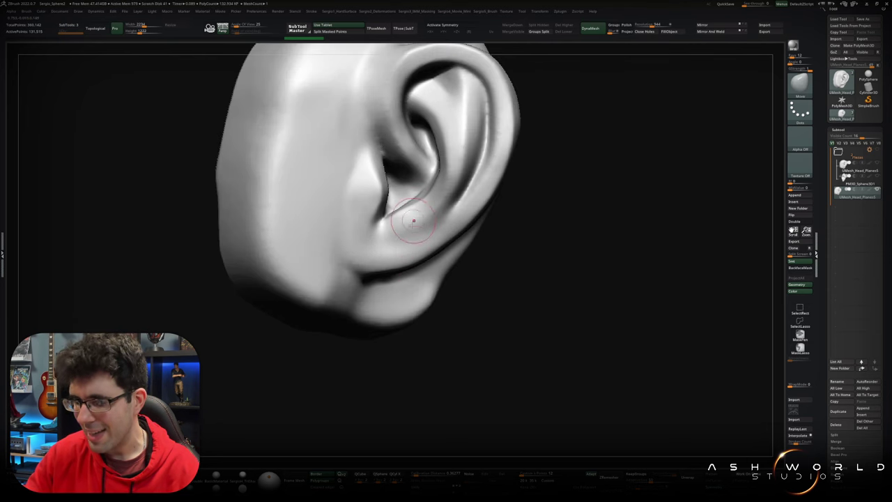
pyautogui.moveTo(383, 250)
pyautogui.keyDown('ctrl'); pyautogui.mouseDown(button='right')
pyautogui.moveTo(445, 209)
pyautogui.moveTo(497, 226)
pyautogui.moveTo(468, 244)
pyautogui.moveTo(484, 241)
pyautogui.moveTo(460, 230)
pyautogui.moveTo(493, 223)
pyautogui.moveTo(478, 229)
pyautogui.moveTo(413, 184)
pyautogui.mouseUp(button='right'); pyautogui.keyUp('ctrl')
# Step: Pick the Move brush and switch from the grid-textured subtool to UMesh_Head_Planes5
pyautogui.press('b')
pyautogui.press('m')
pyautogui.press('v')
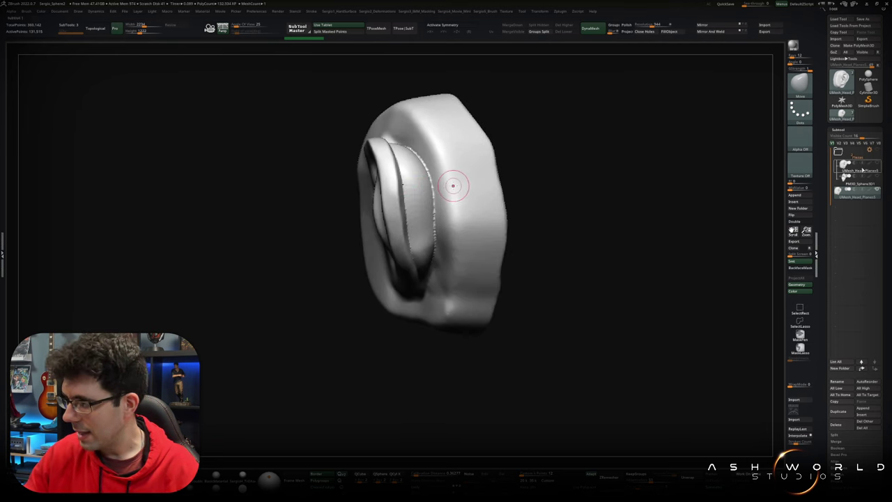
pyautogui.keyDown('alt'); pyautogui.click(453, 185); pyautogui.keyUp('alt')
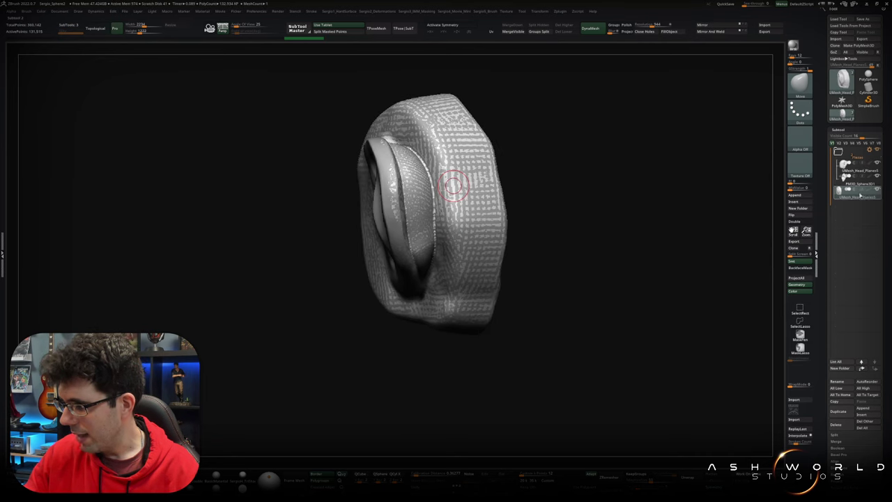
pyautogui.click(861, 197)
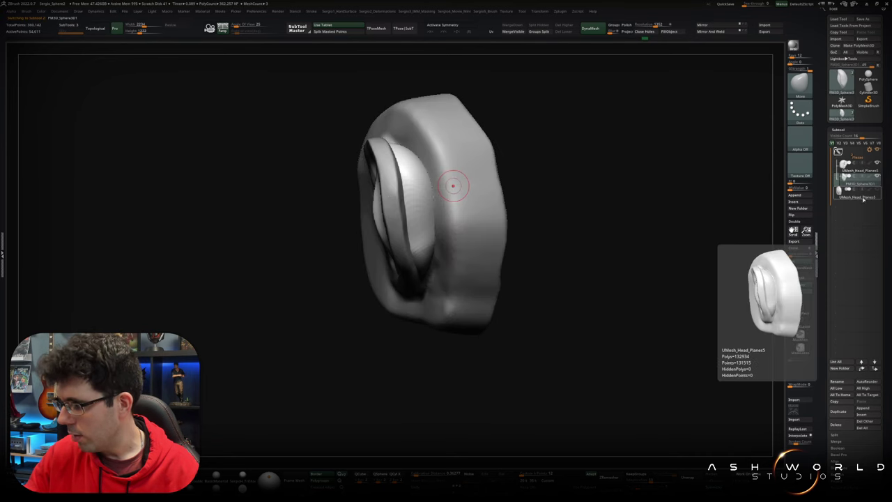
# Step: Fill the bright crevice inside the ear, then reselect the UMesh_Head_Planes5 subtool
pyautogui.moveTo(529, 209)
pyautogui.mouseDown()
pyautogui.moveTo(558, 213)
pyautogui.moveTo(496, 221)
pyautogui.moveTo(506, 223)
pyautogui.moveTo(488, 209)
pyautogui.mouseUp()
pyautogui.moveTo(418, 184); pyautogui.dragTo(410, 187)
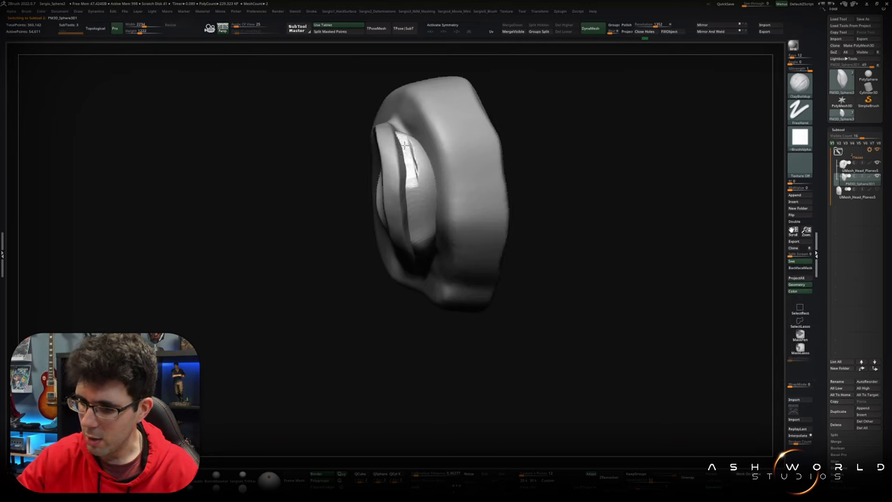
pyautogui.moveTo(413, 148)
pyautogui.mouseDown()
pyautogui.moveTo(418, 140)
pyautogui.moveTo(404, 128)
pyautogui.mouseUp()
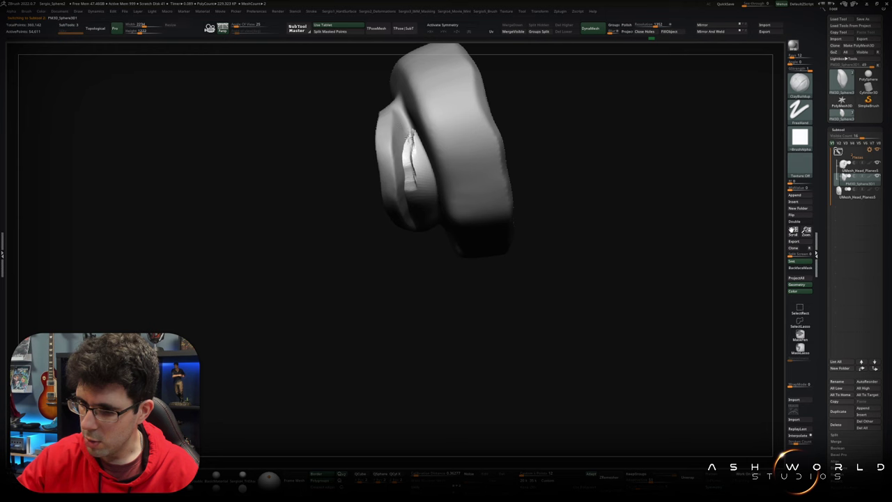
pyautogui.moveTo(418, 167)
pyautogui.mouseDown()
pyautogui.moveTo(425, 167)
pyautogui.moveTo(418, 167)
pyautogui.mouseUp()
pyautogui.keyDown('shift'); pyautogui.moveTo(428, 262); pyautogui.dragTo(427, 202); pyautogui.keyUp('shift')
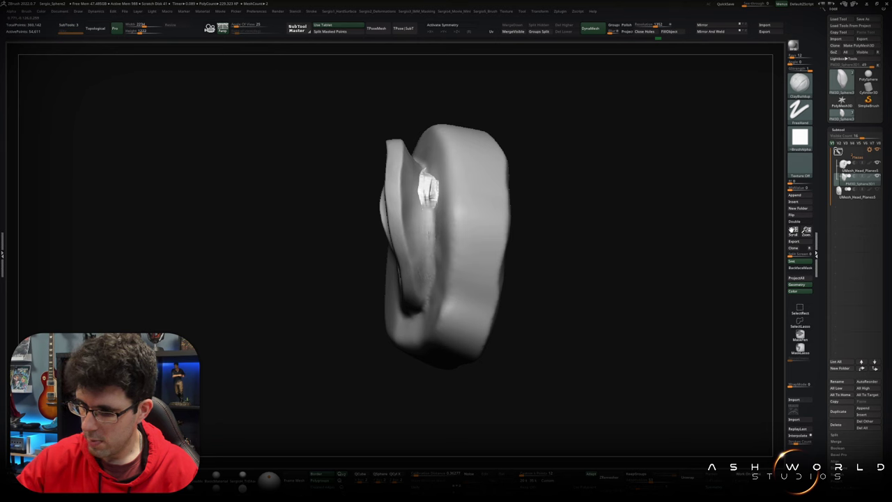
pyautogui.moveTo(435, 189)
pyautogui.mouseDown(button='right')
pyautogui.moveTo(435, 209)
pyautogui.moveTo(511, 201)
pyautogui.moveTo(514, 176)
pyautogui.moveTo(539, 233)
pyautogui.moveTo(519, 229)
pyautogui.mouseUp(button='right')
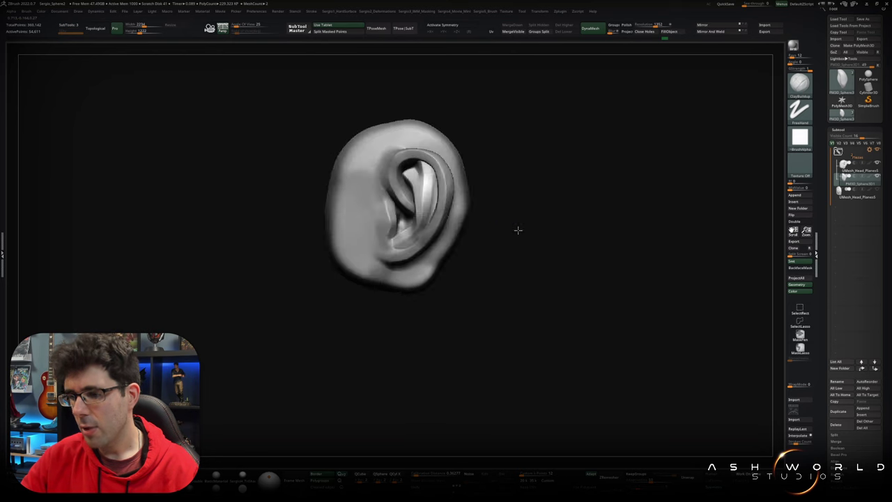
pyautogui.keyDown('alt'); pyautogui.click(438, 255); pyautogui.keyUp('alt')
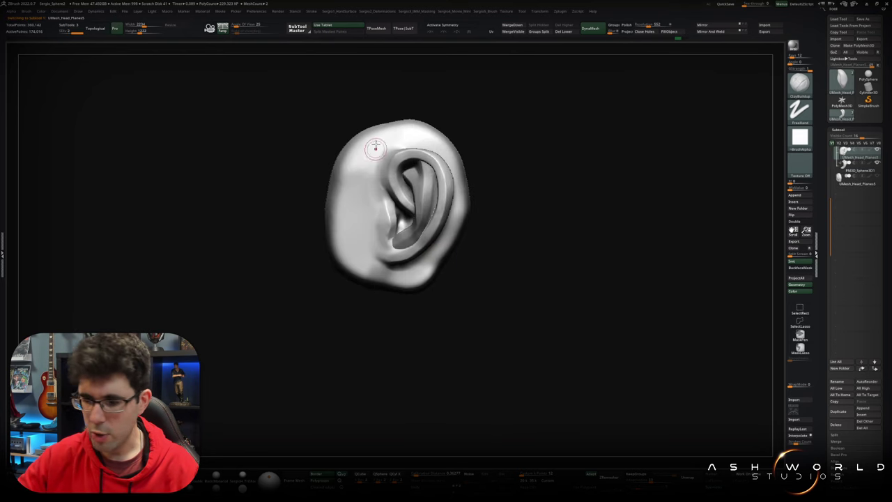
pyautogui.moveTo(350, 199); pyautogui.dragTo(365, 209, button='right')
pyautogui.press('b')
pyautogui.press('t')
pyautogui.press('d')
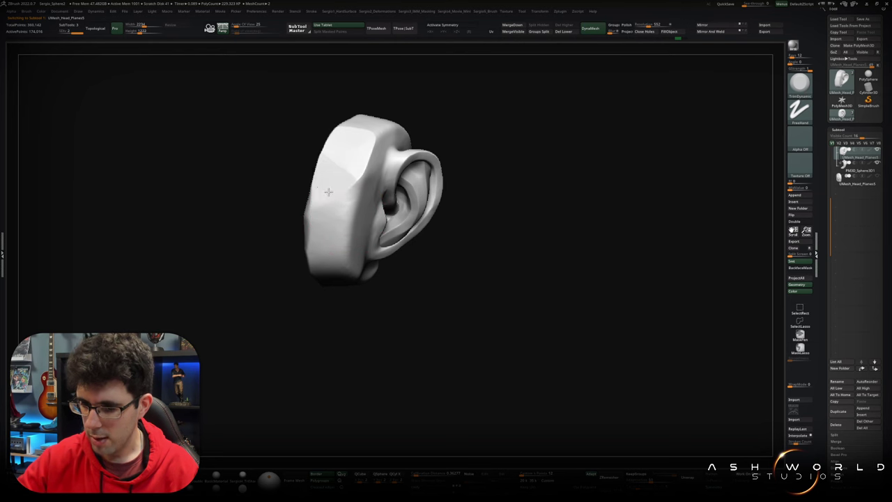
pyautogui.moveTo(348, 175)
pyautogui.mouseDown(button='right')
pyautogui.moveTo(347, 246)
pyautogui.moveTo(507, 246)
pyautogui.moveTo(533, 221)
pyautogui.moveTo(548, 262)
pyautogui.moveTo(421, 202)
pyautogui.mouseUp(button='right')
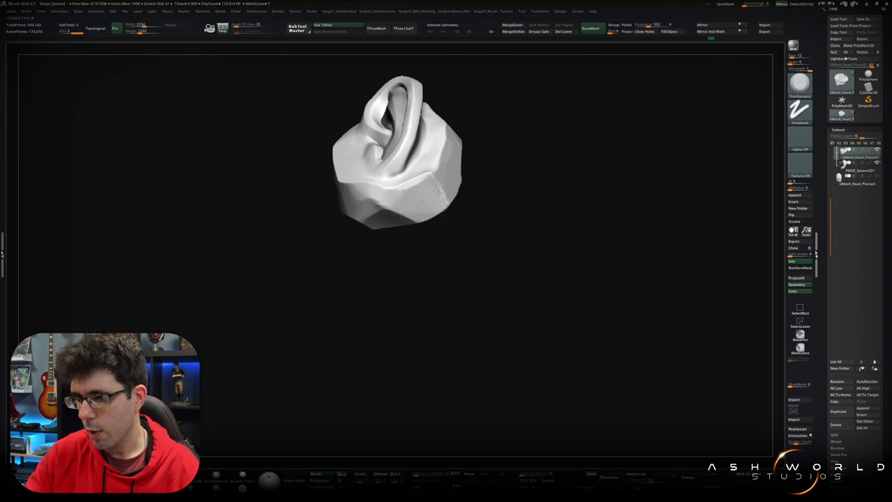
pyautogui.moveTo(439, 196)
pyautogui.keyDown('shift'); pyautogui.mouseDown(button='right')
pyautogui.moveTo(482, 255)
pyautogui.moveTo(480, 212)
pyautogui.moveTo(481, 260)
pyautogui.moveTo(466, 264)
pyautogui.moveTo(458, 255)
pyautogui.moveTo(532, 289)
pyautogui.mouseUp(button='right'); pyautogui.keyUp('shift')
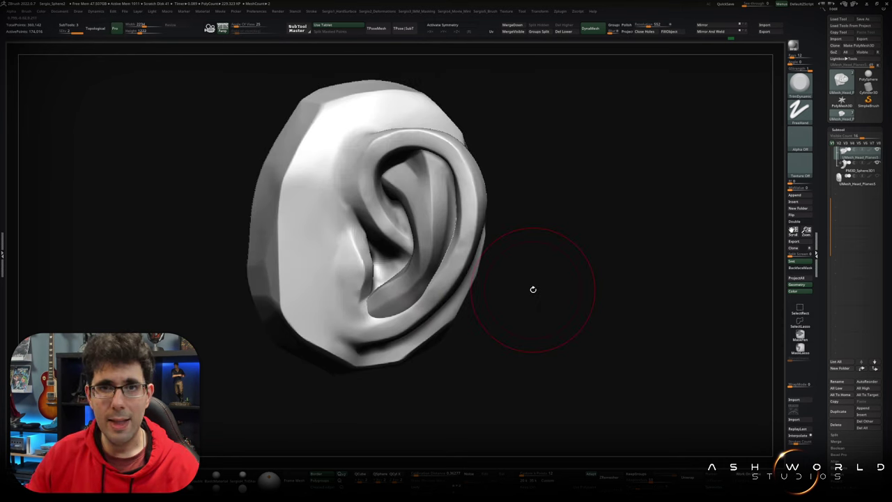